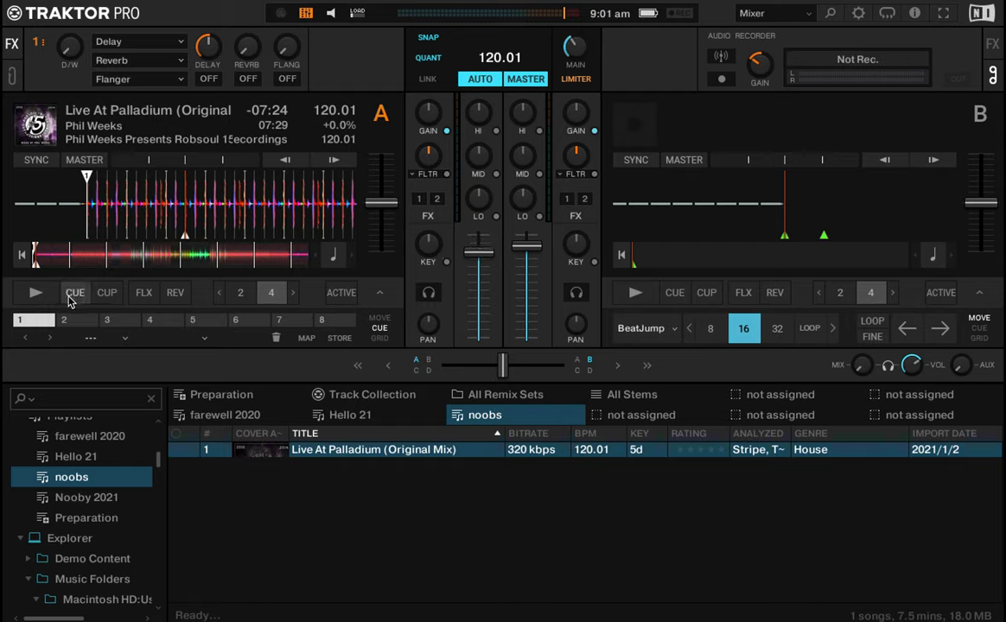
Step: Start and stop Deck A playback a couple of times
click(44, 293)
click(51, 296)
click(50, 296)
click(50, 297)
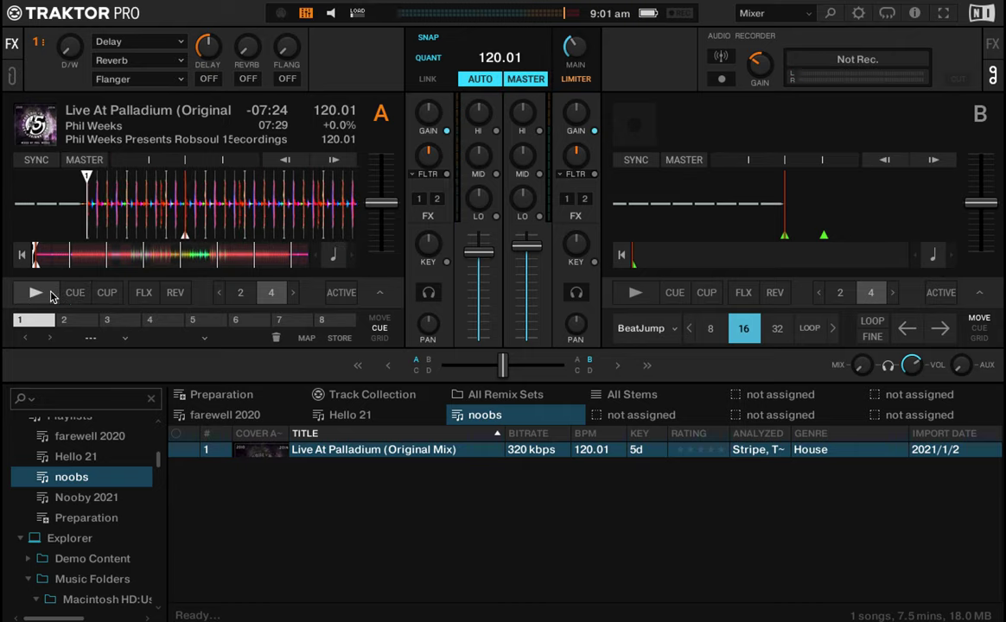
Step: Open the Controller Manager preferences and bring up the Add device choices
click(855, 14)
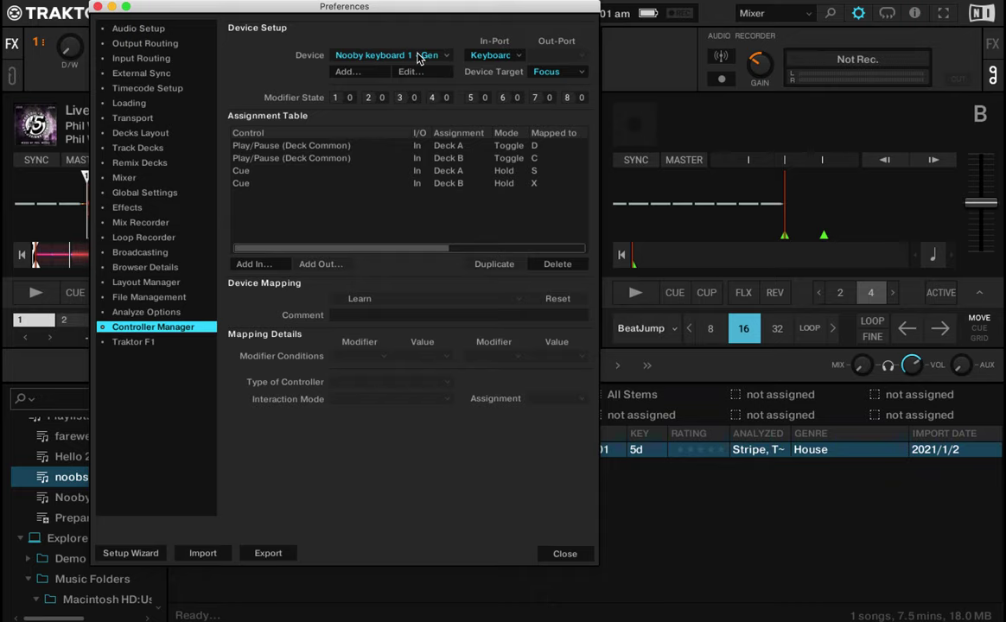
click(363, 57)
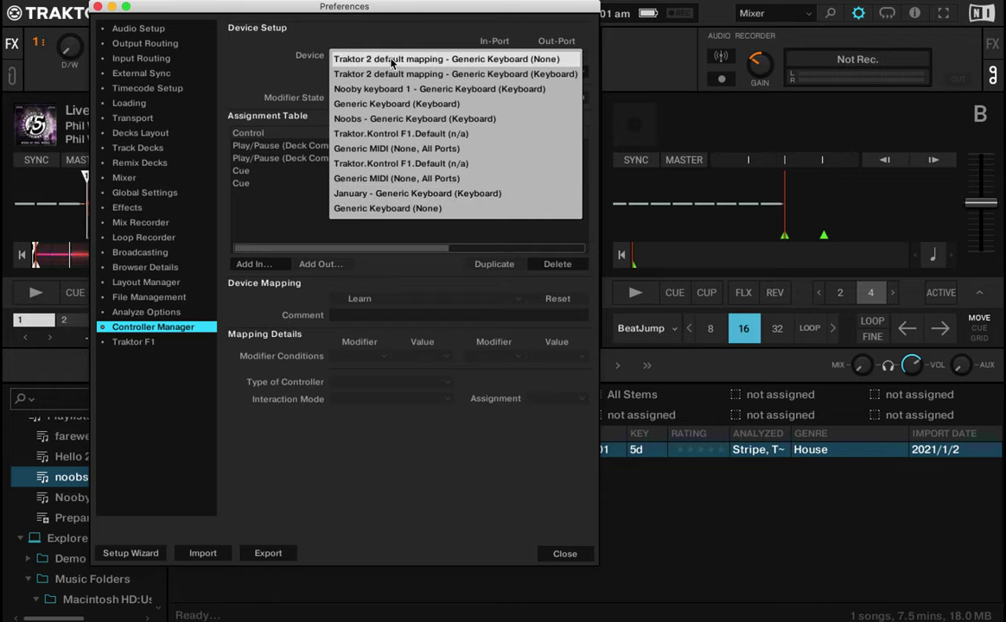
click(259, 59)
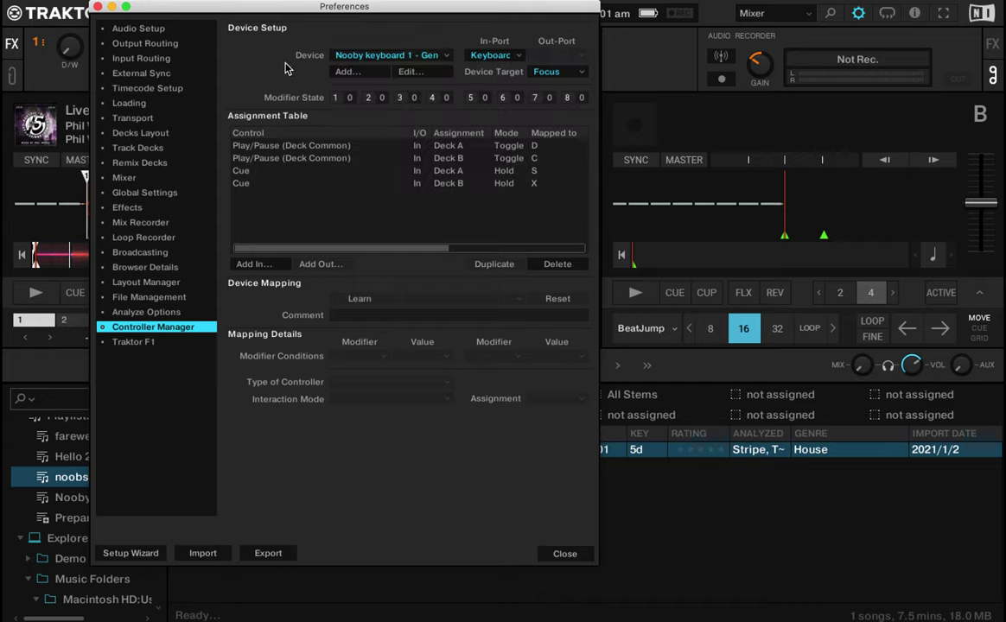
click(346, 73)
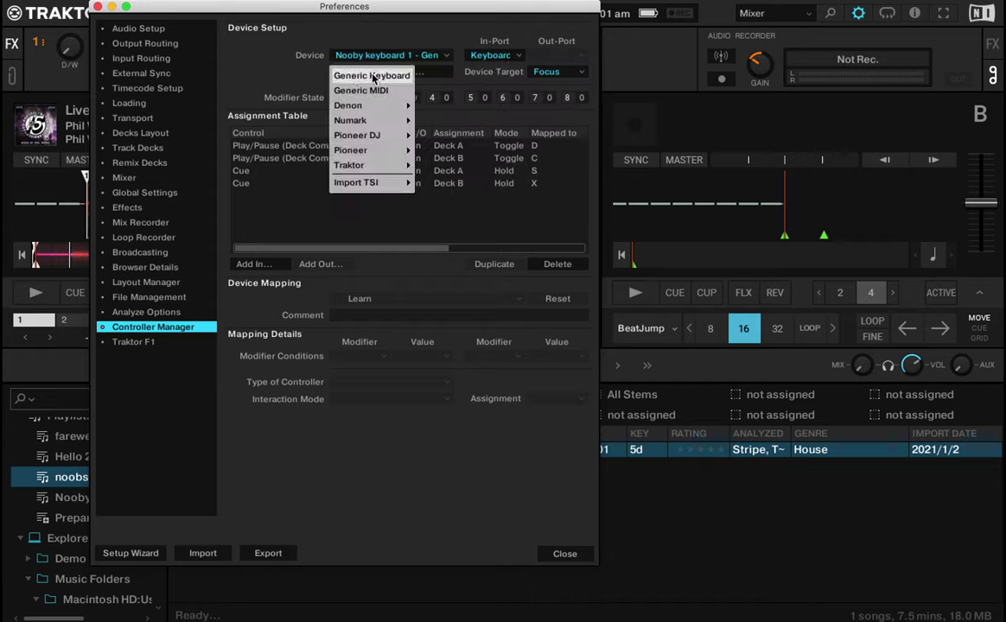
mouse_move(397, 183)
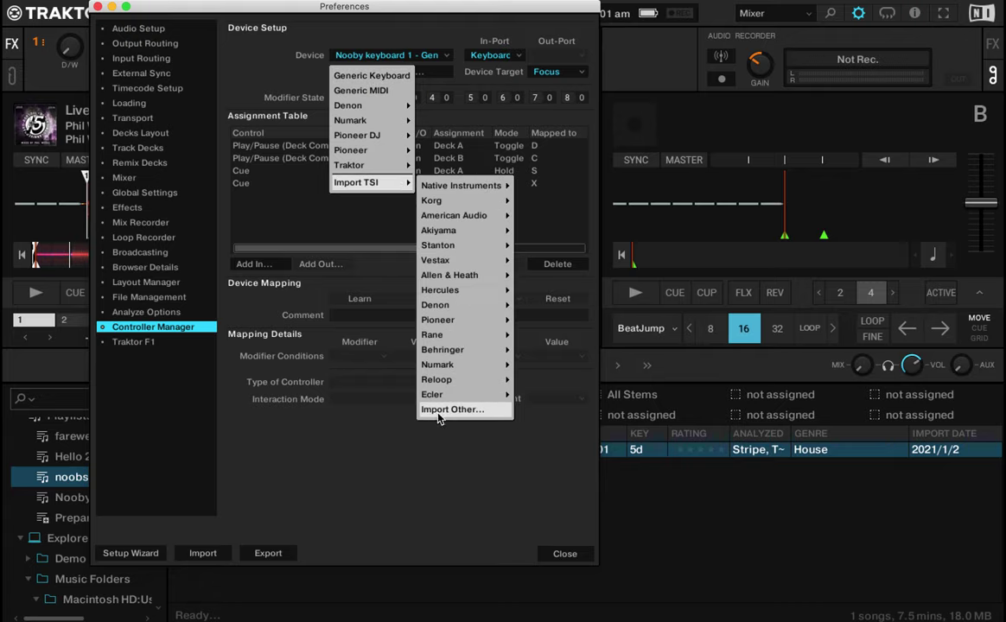
Step: Add a Generic Keyboard device and give it the comment 'Glitch'
click(384, 78)
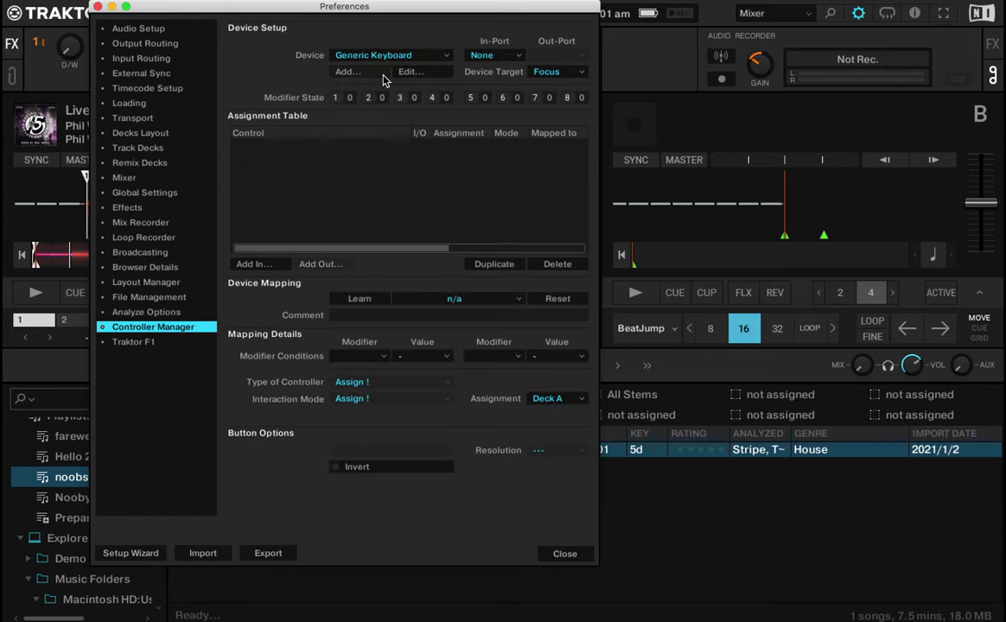
click(404, 74)
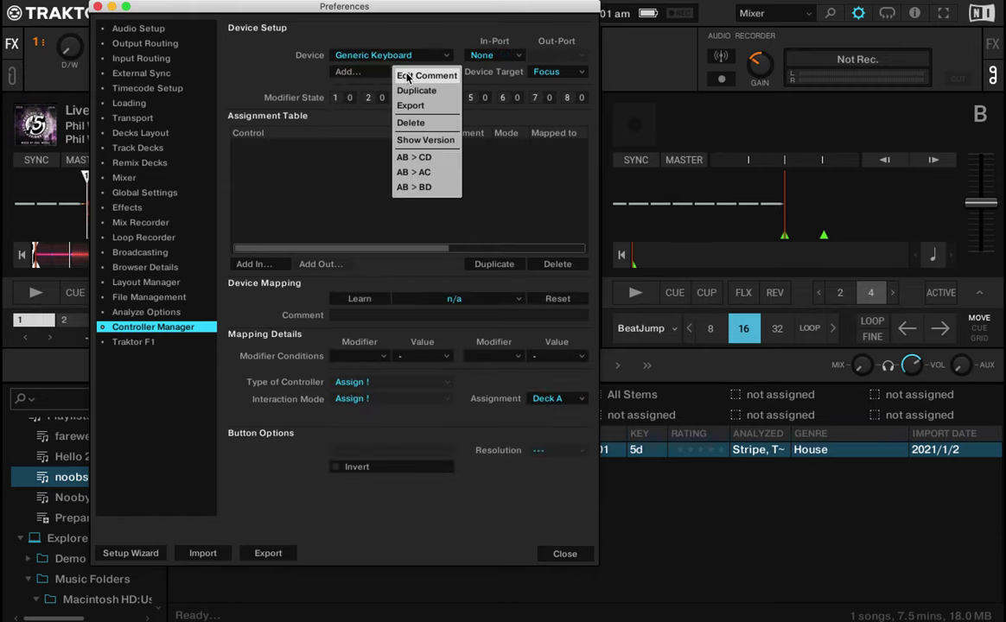
click(407, 76)
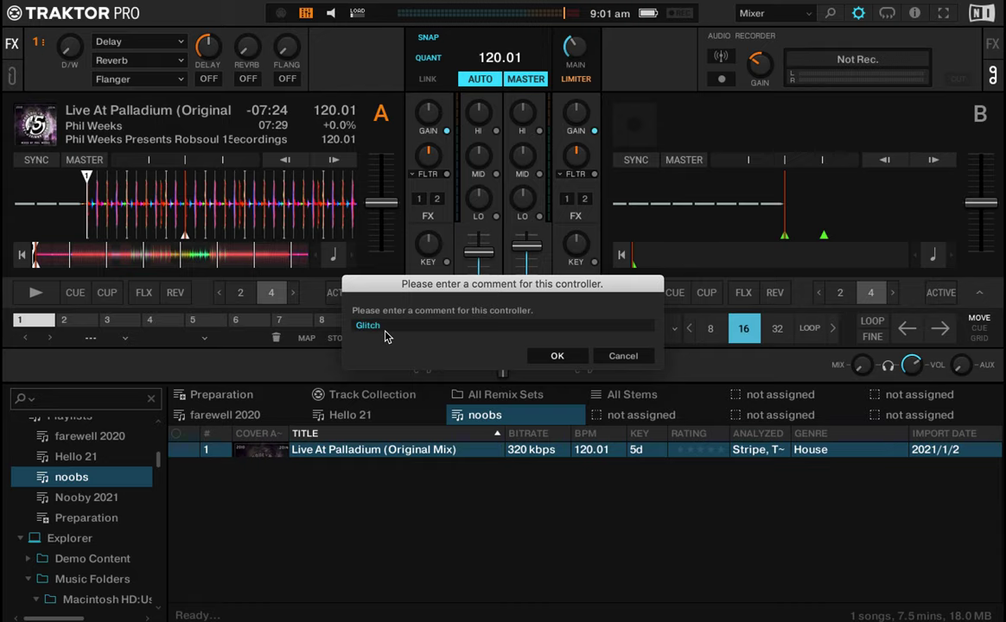
key(Return)
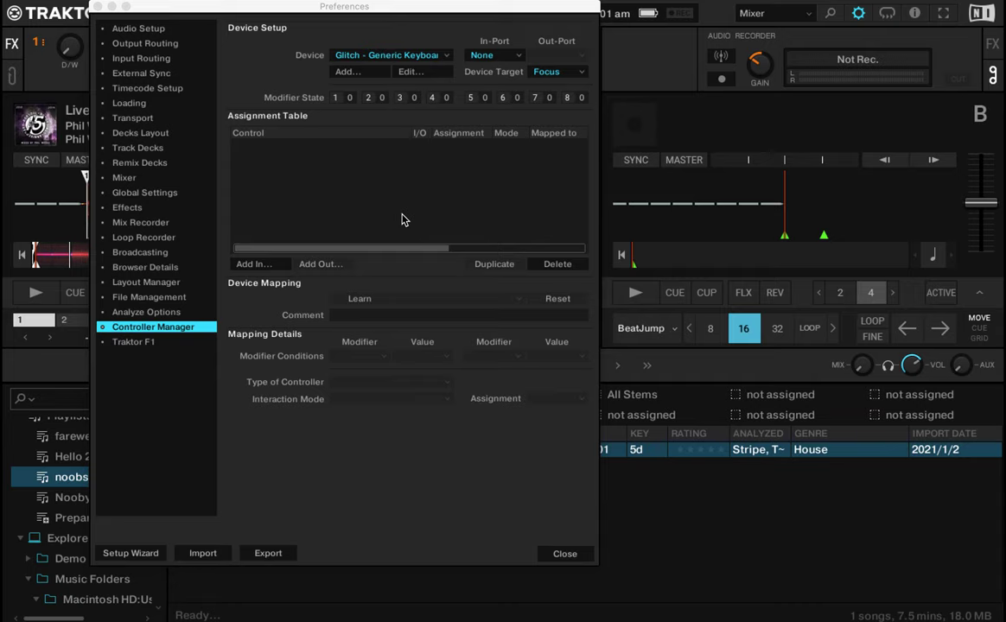
drag(219, 9, 428, 8)
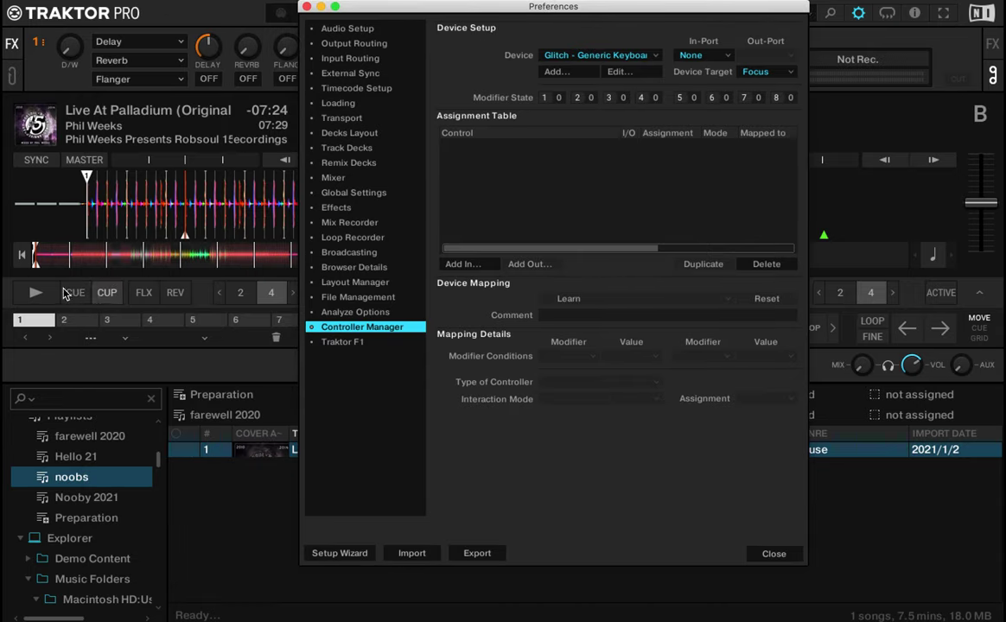
Step: Add a Deck Common Play/Pause input assigned to Deck A and start learning its key
click(478, 265)
mouse_move(475, 269)
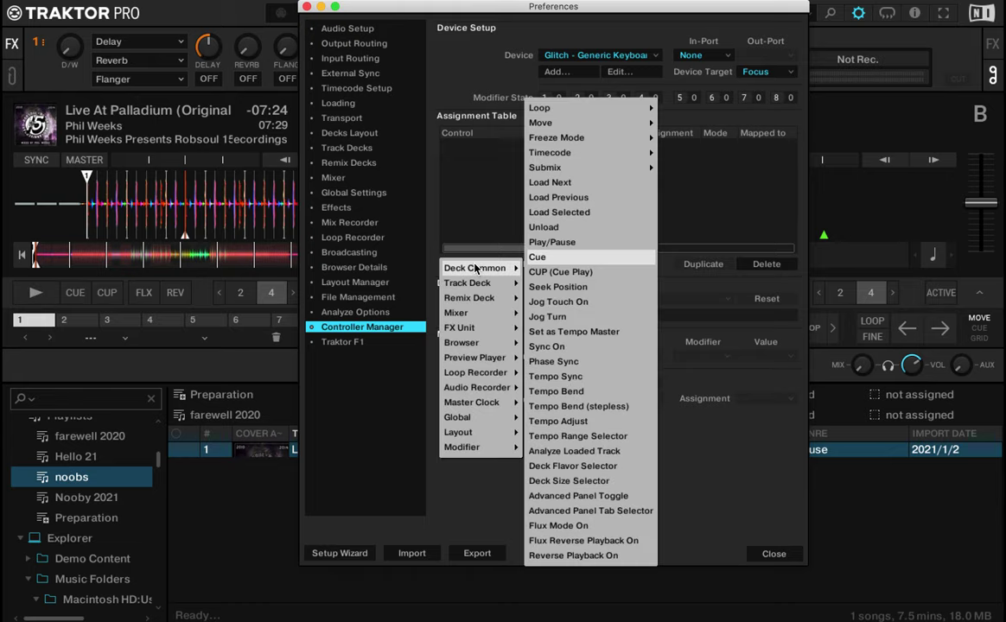
click(550, 245)
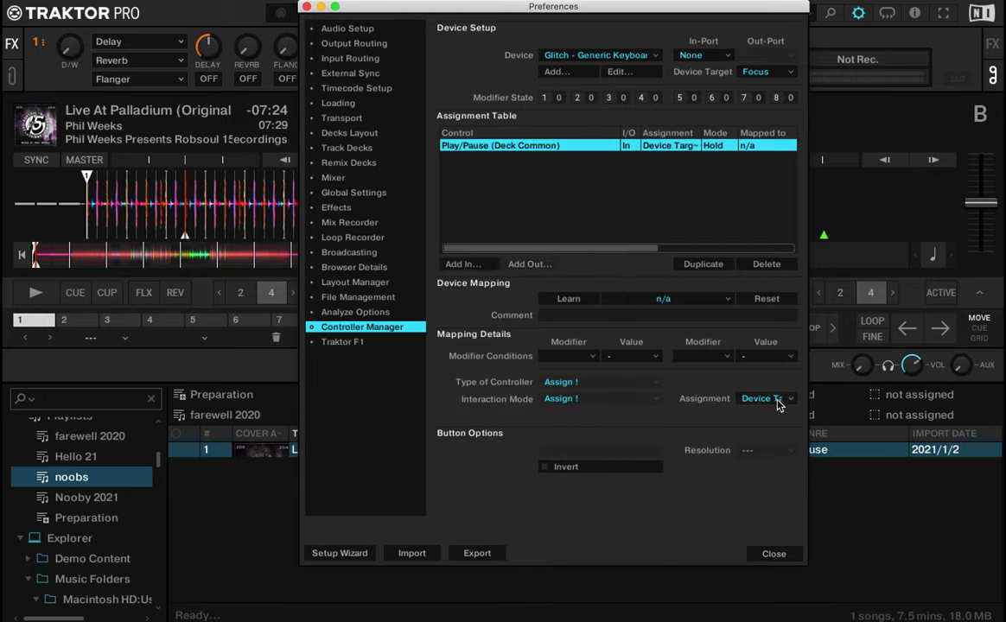
click(745, 399)
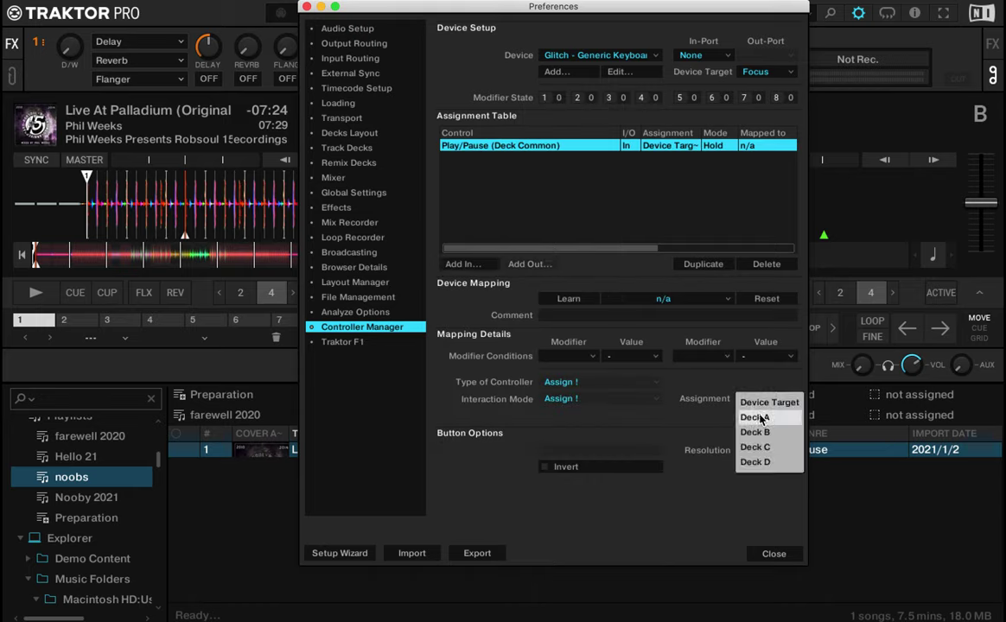
click(759, 418)
drag(330, 12, 408, 12)
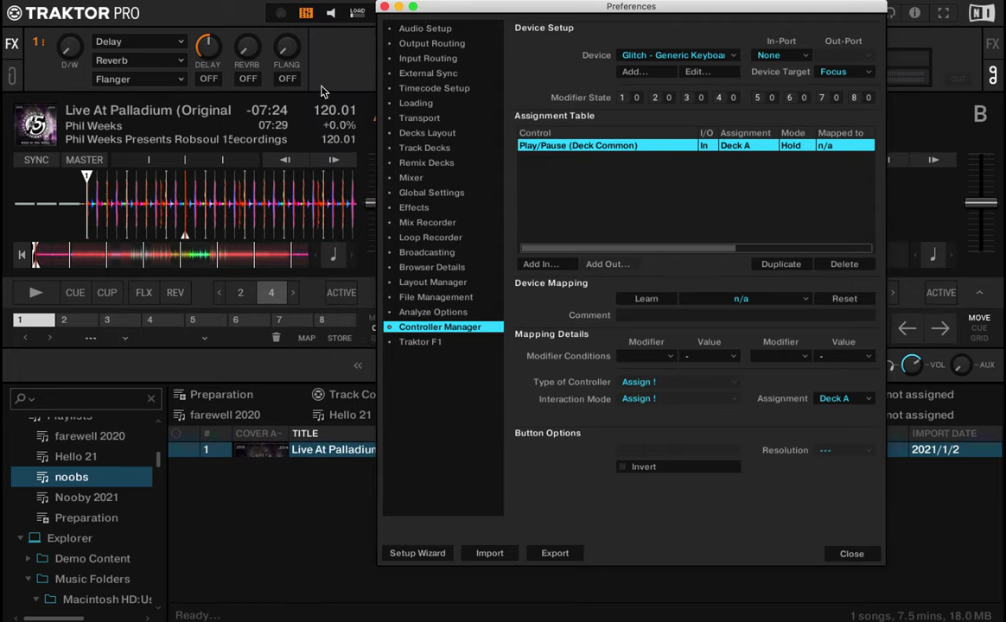
click(650, 299)
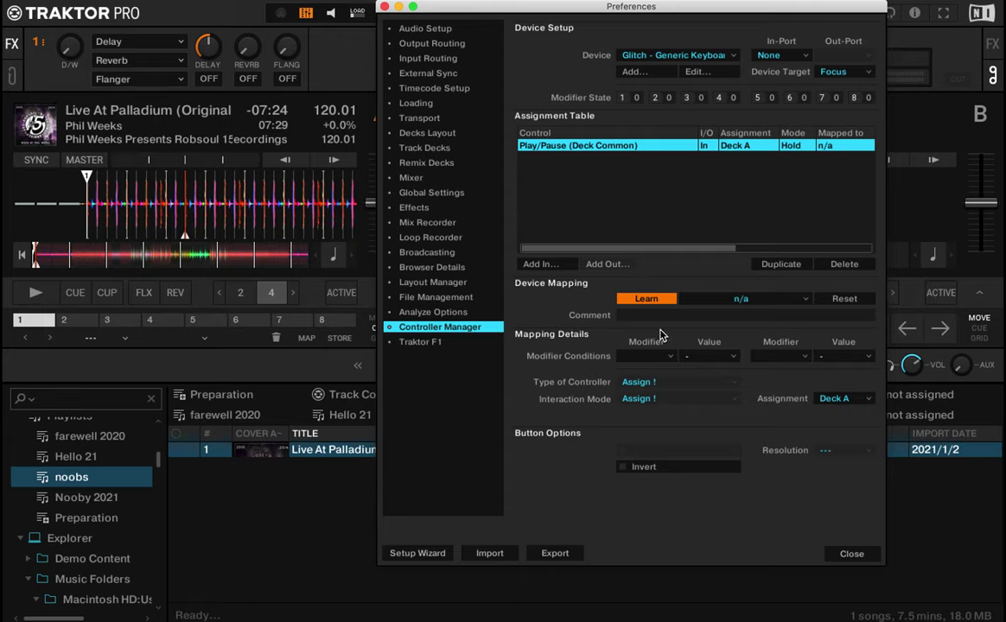
Step: Learn the S key from the Keyboard port for Play/Pause in Toggle mode, then delete that row
click(802, 57)
click(807, 69)
key(s)
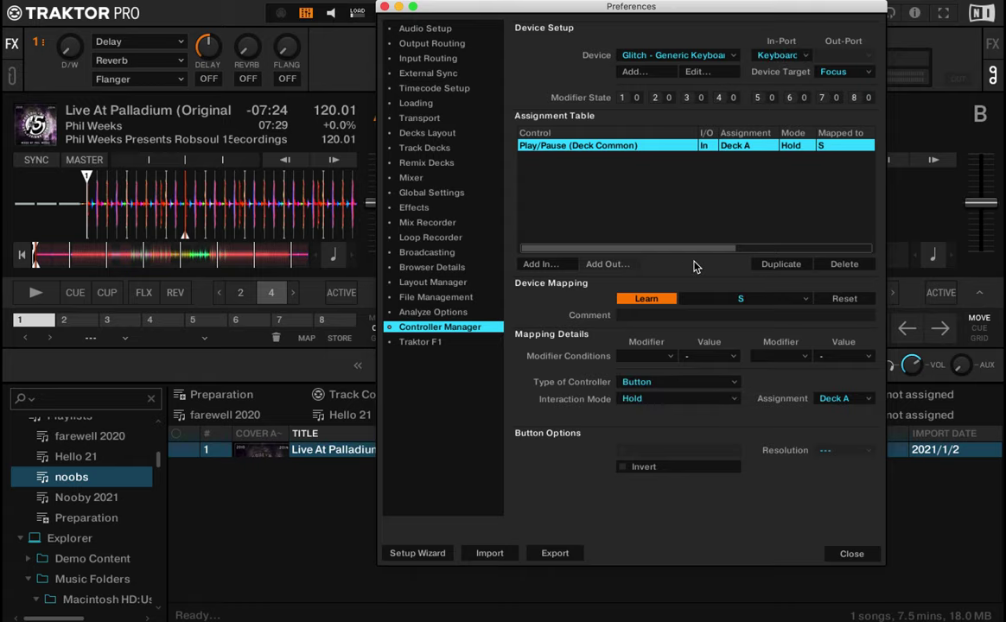
click(660, 399)
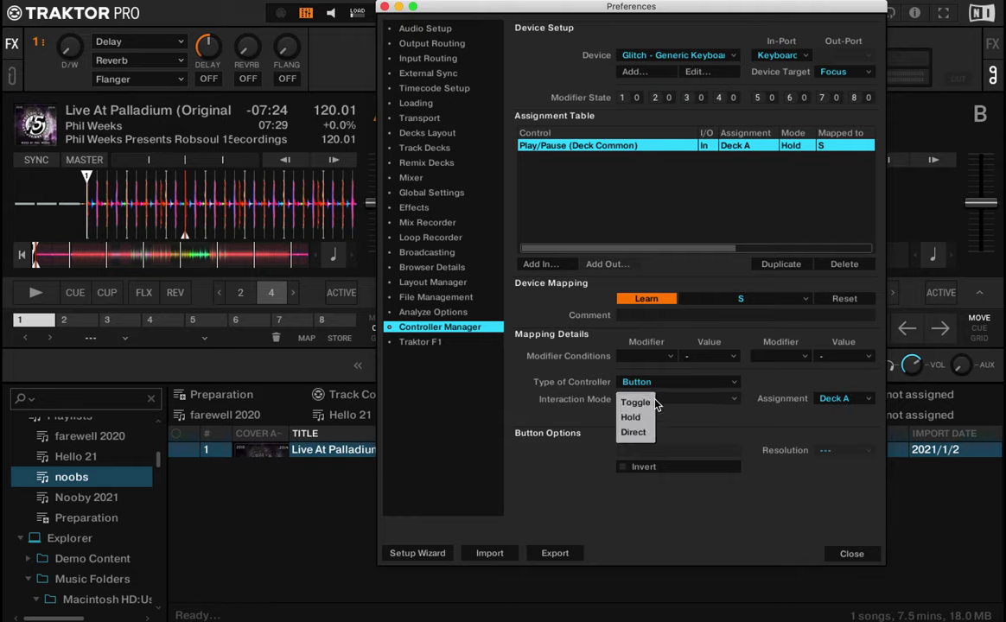
click(642, 400)
click(641, 400)
click(644, 403)
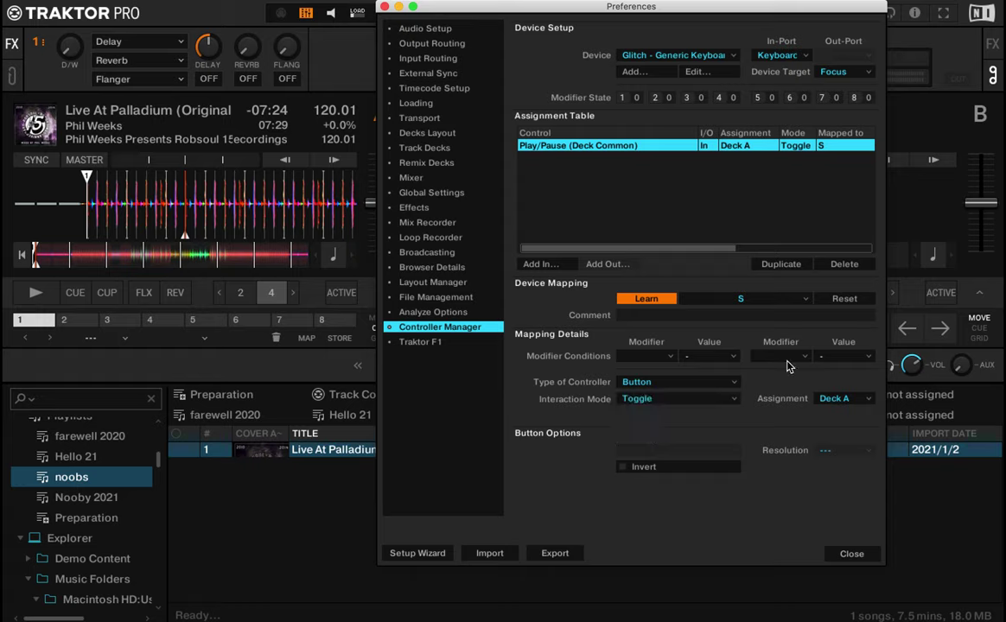
click(836, 266)
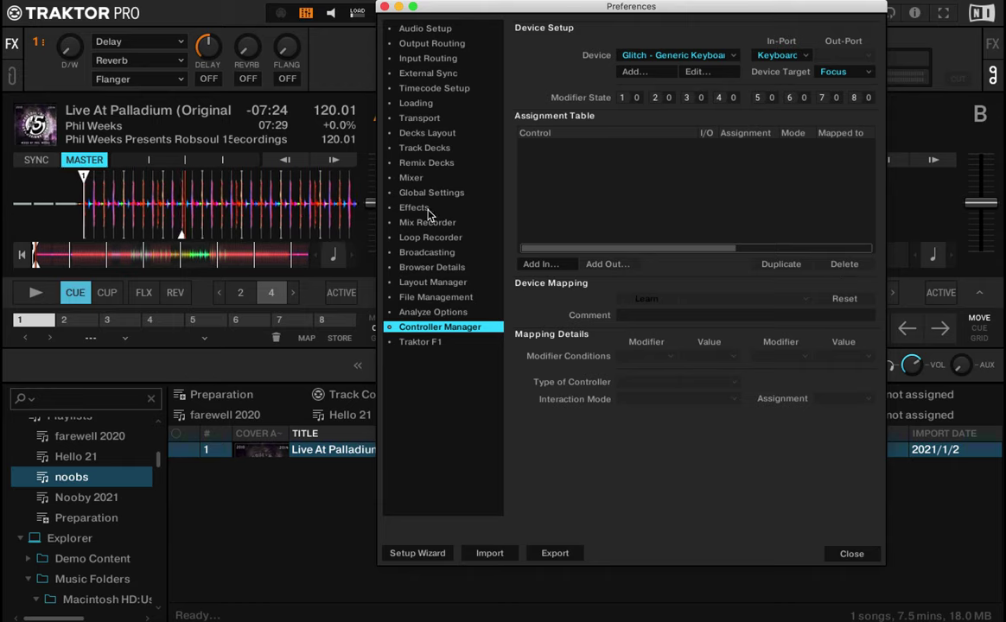
Step: Load the January Generic Keyboard mapping and press A to test Deck A playback
click(689, 56)
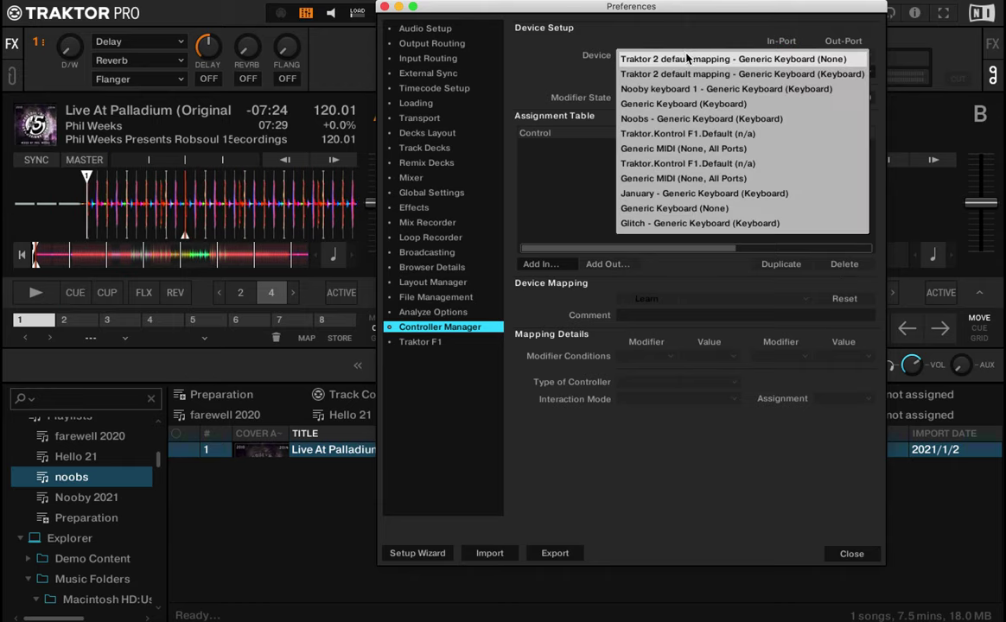
click(631, 192)
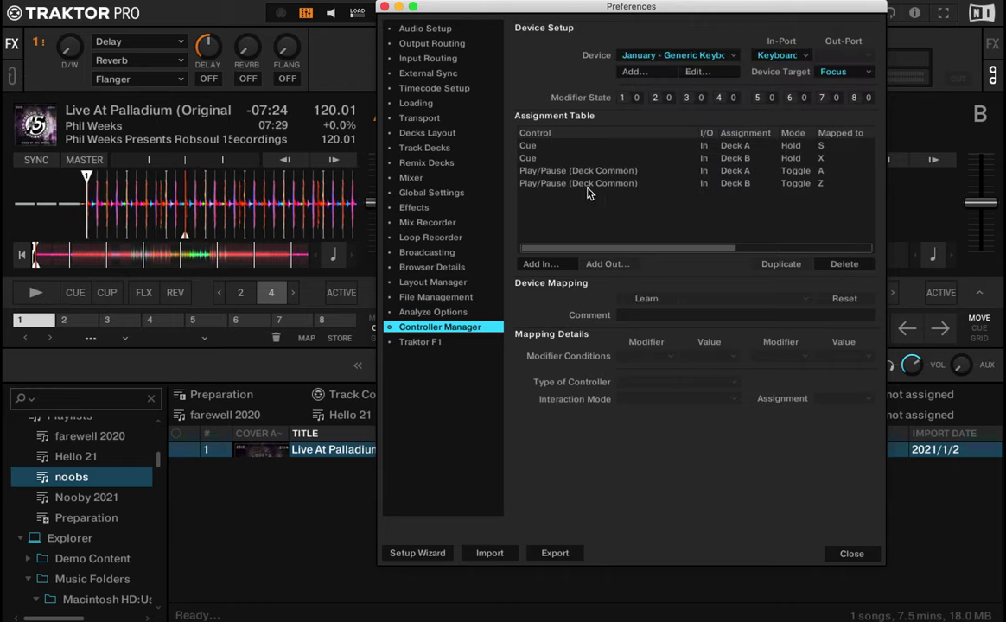
key(a)
key(a)
drag(632, 12, 418, 26)
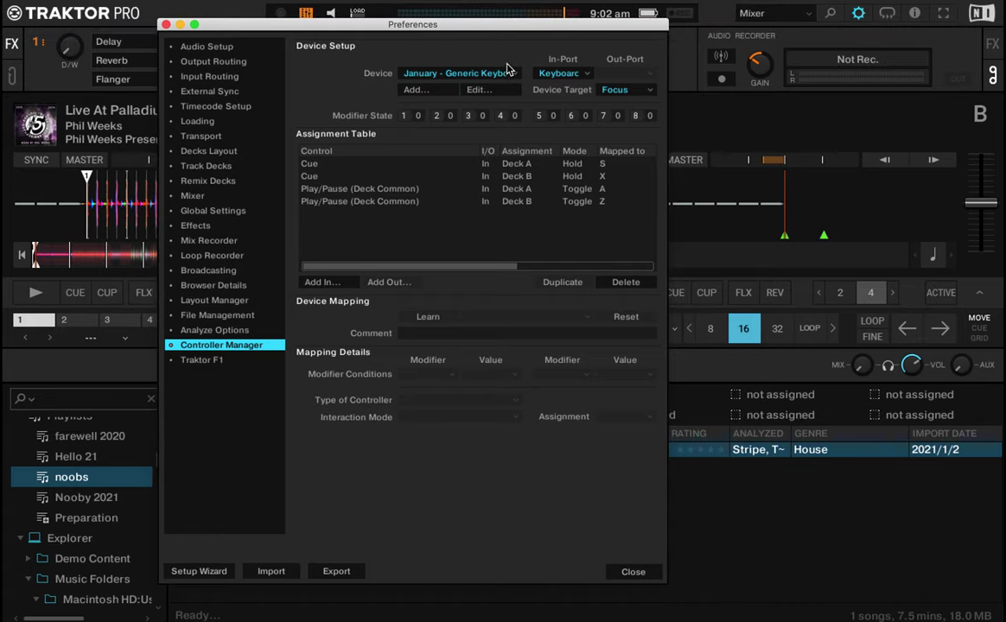
drag(487, 26, 629, 8)
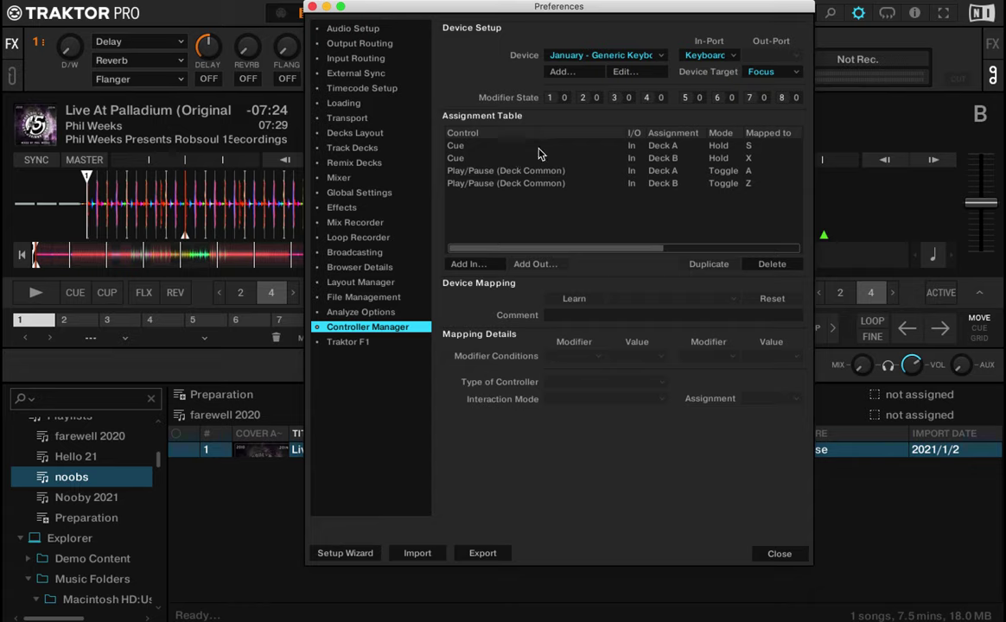
click(462, 145)
click(484, 171)
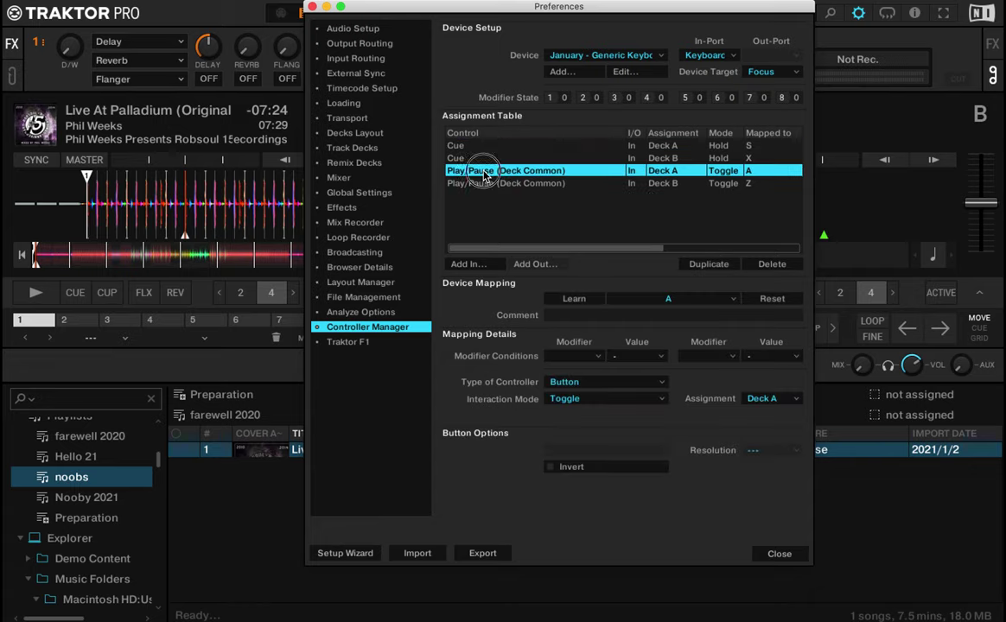
click(466, 264)
mouse_move(488, 268)
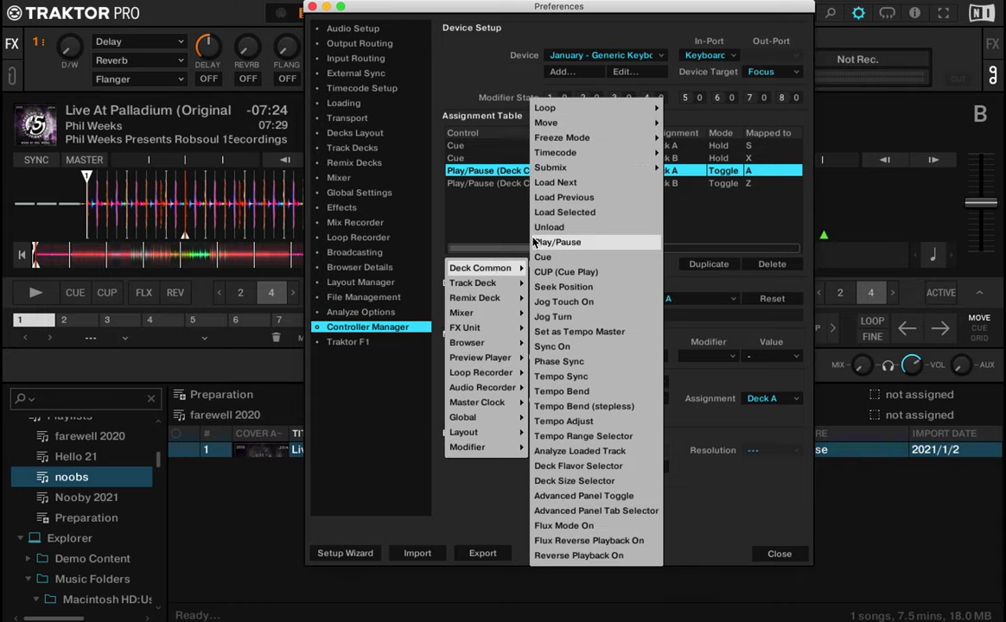
click(484, 214)
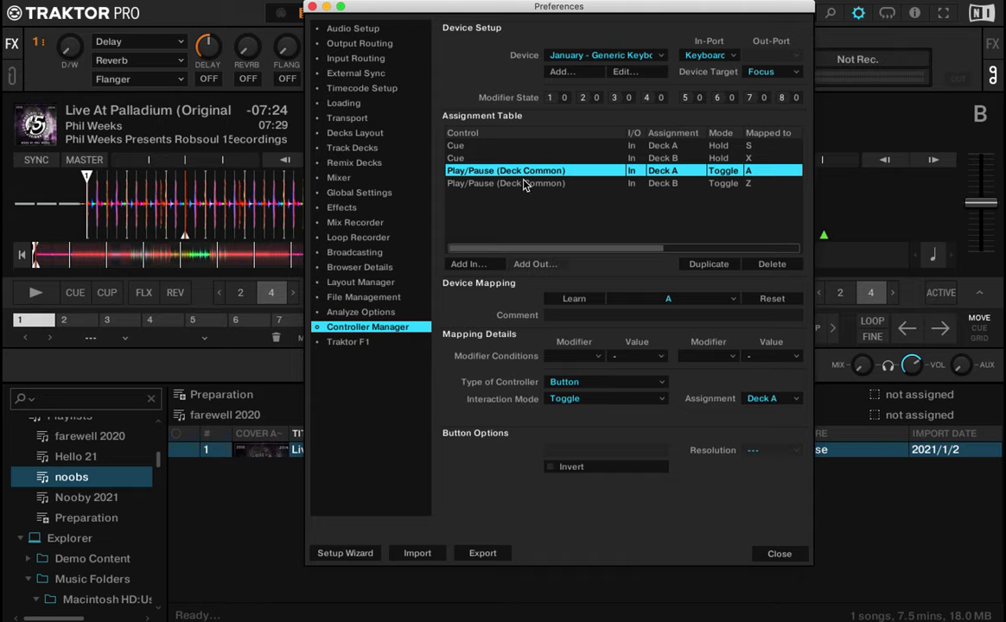
click(776, 402)
click(769, 413)
click(573, 299)
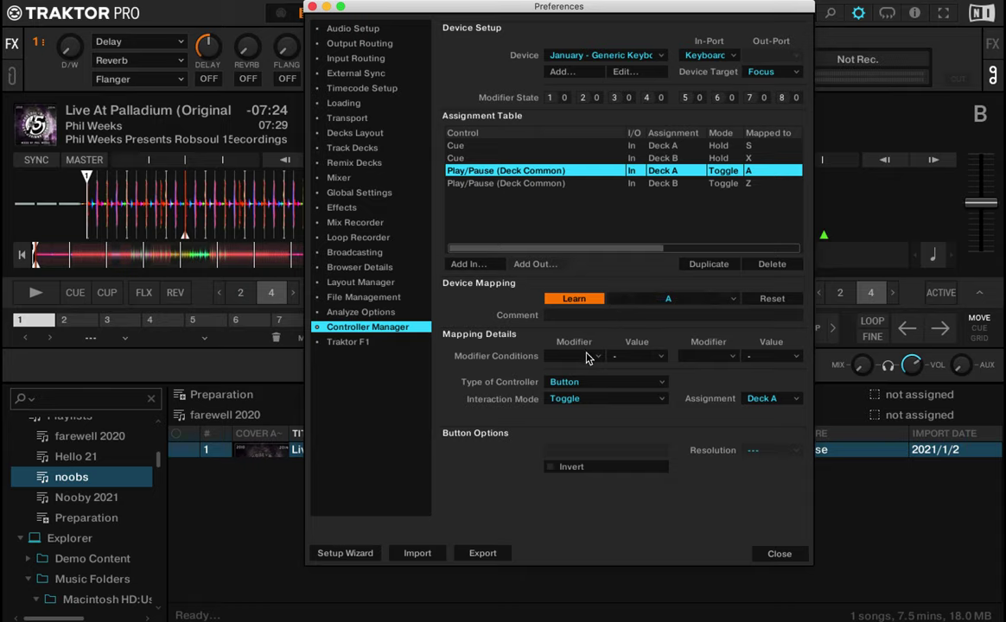
click(546, 187)
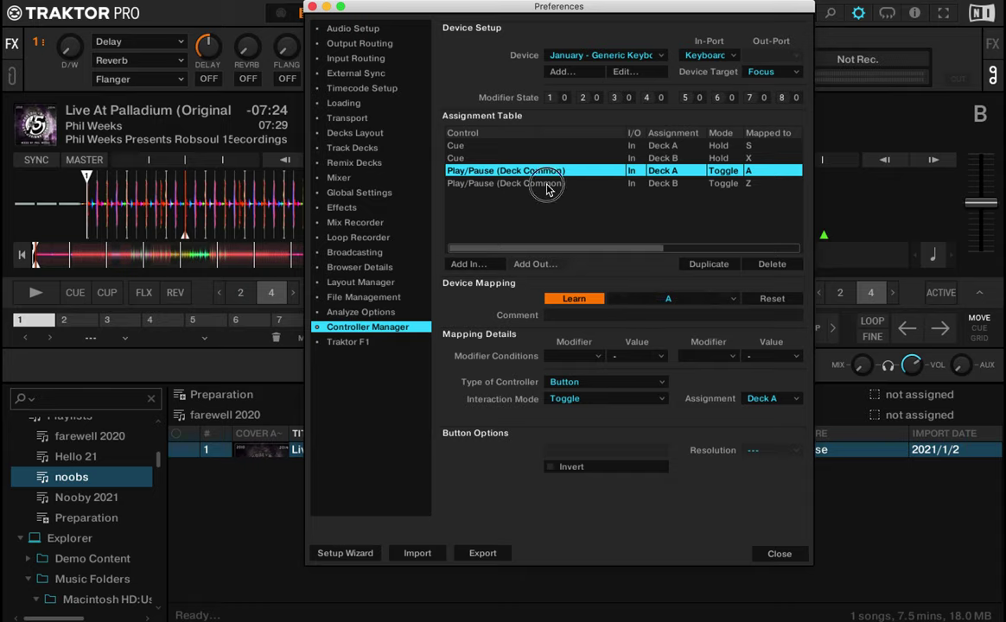
Step: Test the A and S keys on Deck A, then reopen the Controller Manager preferences
click(779, 554)
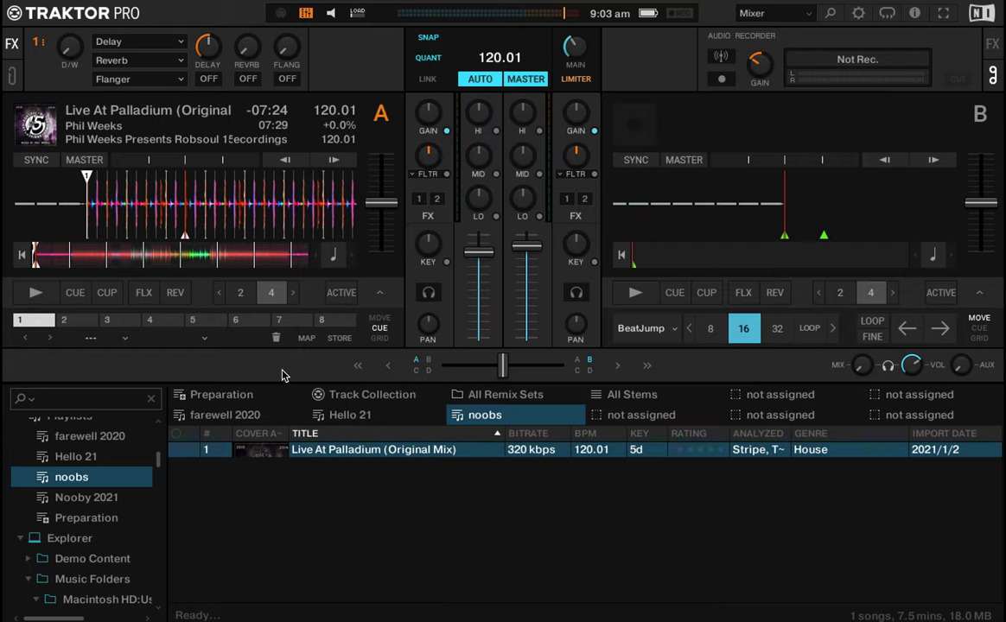
key(a)
key(s)
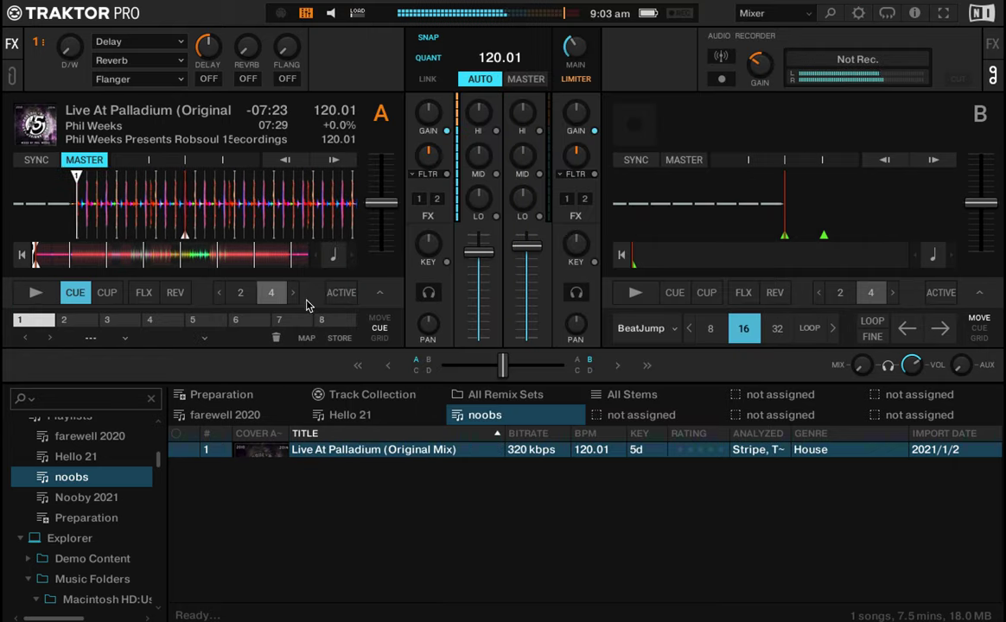
click(858, 13)
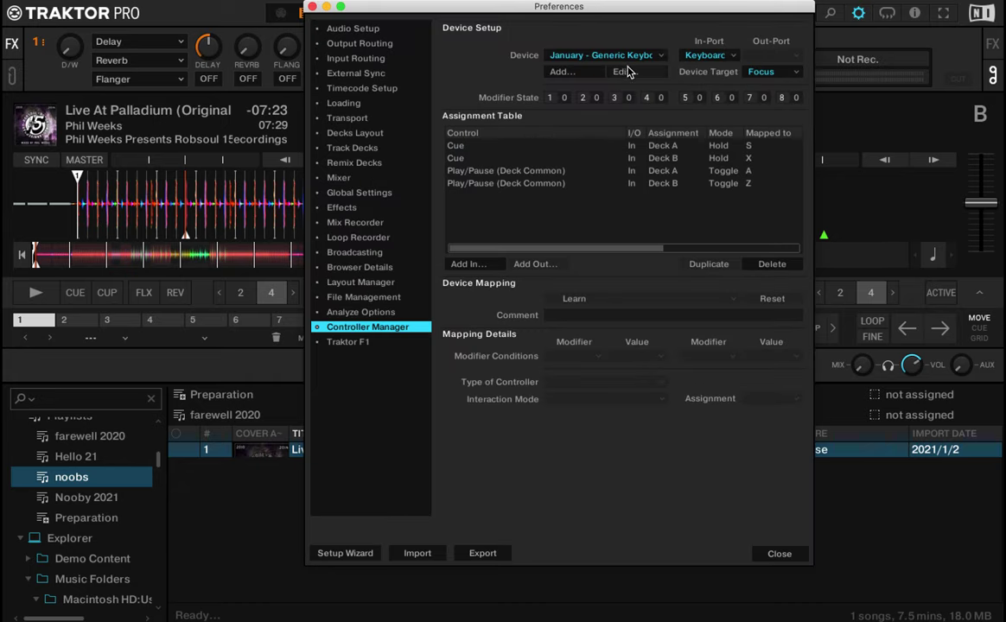
Step: Add a second Deck A Cue input learned to the S key and test it
click(457, 147)
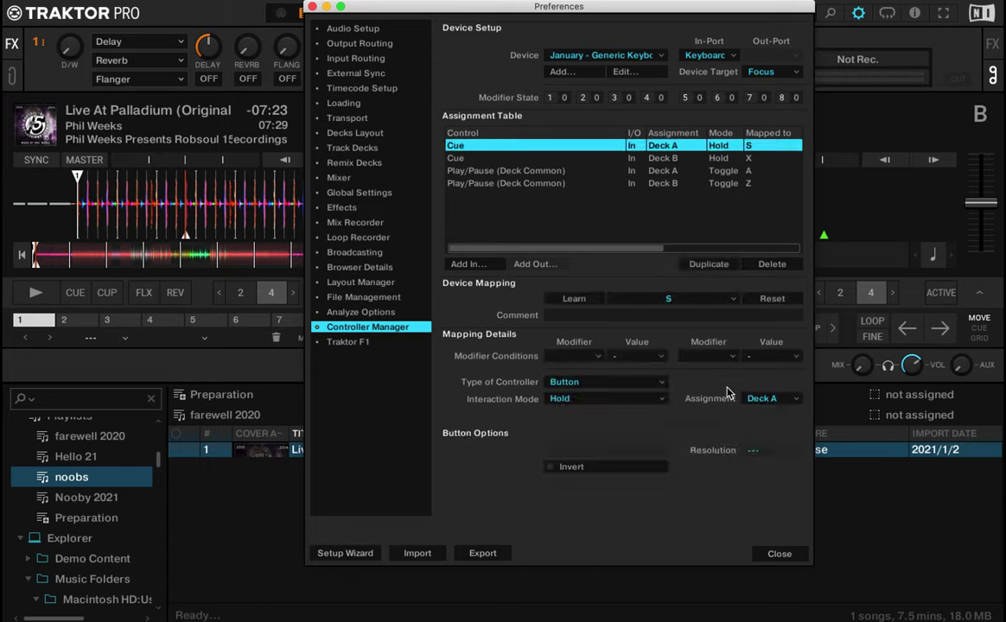
click(474, 266)
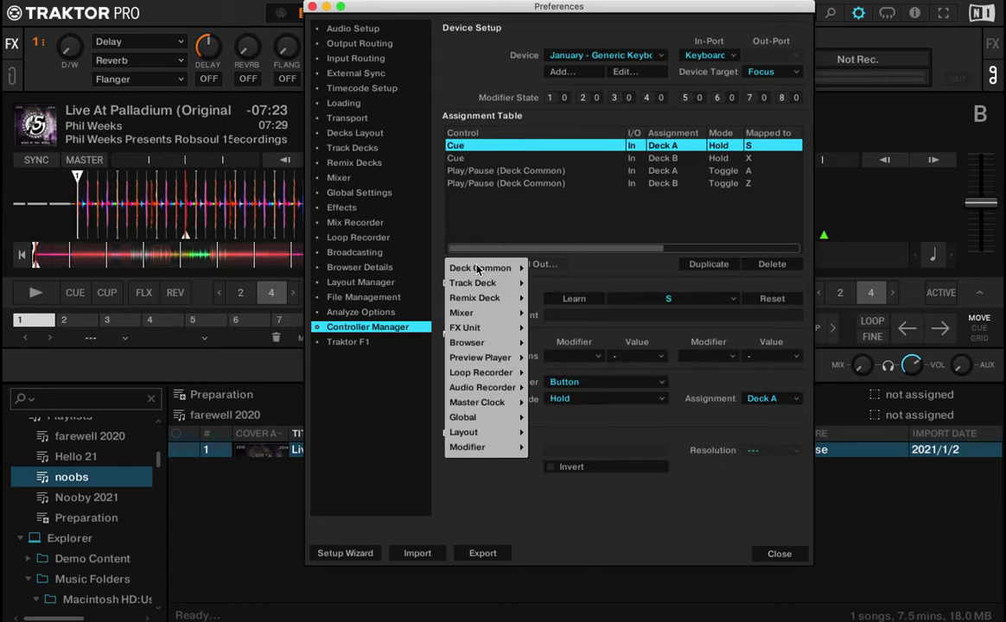
mouse_move(477, 270)
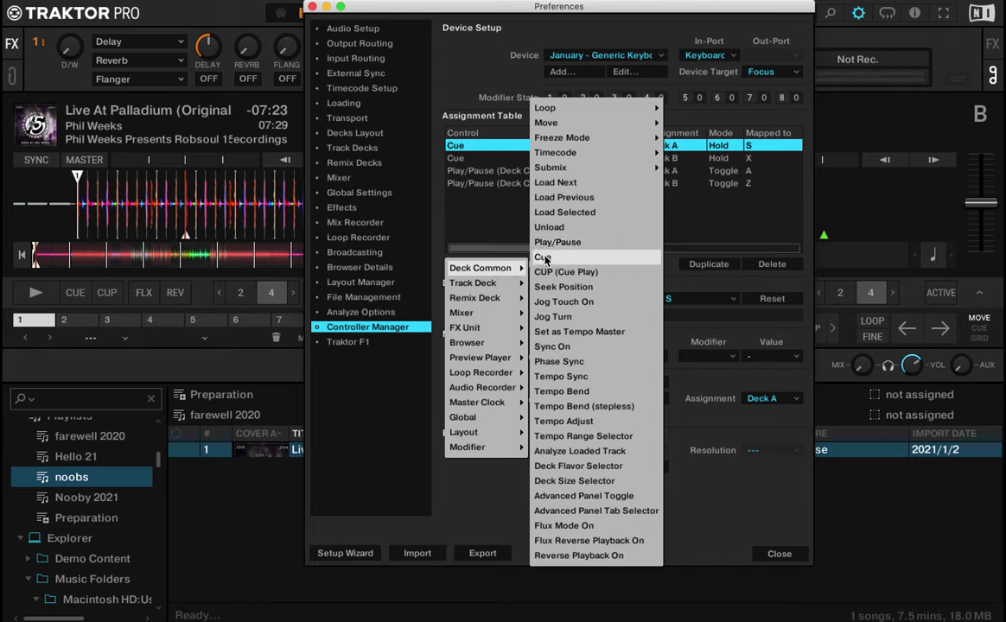
click(553, 261)
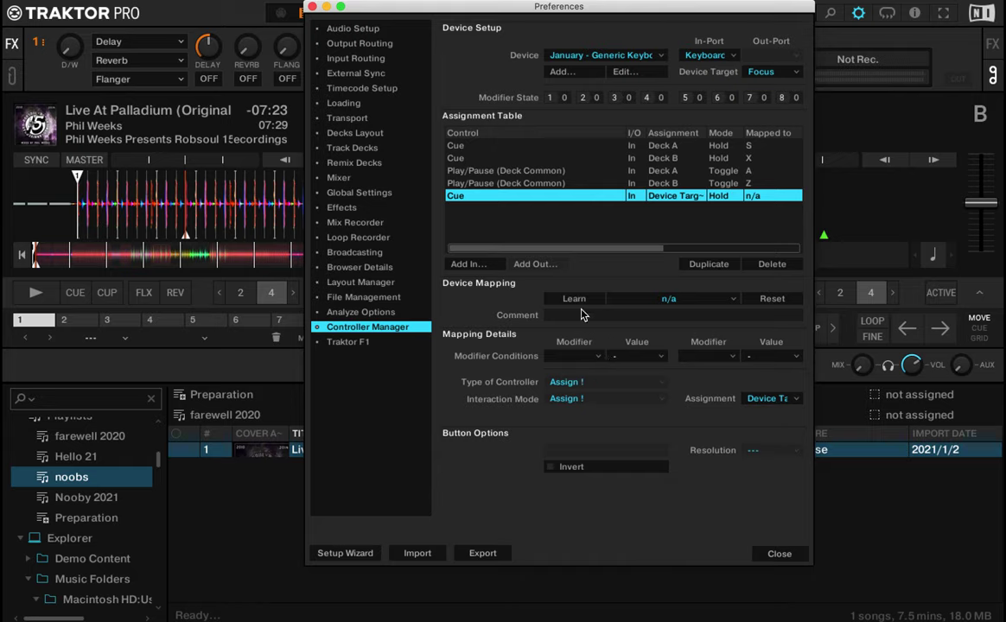
click(771, 400)
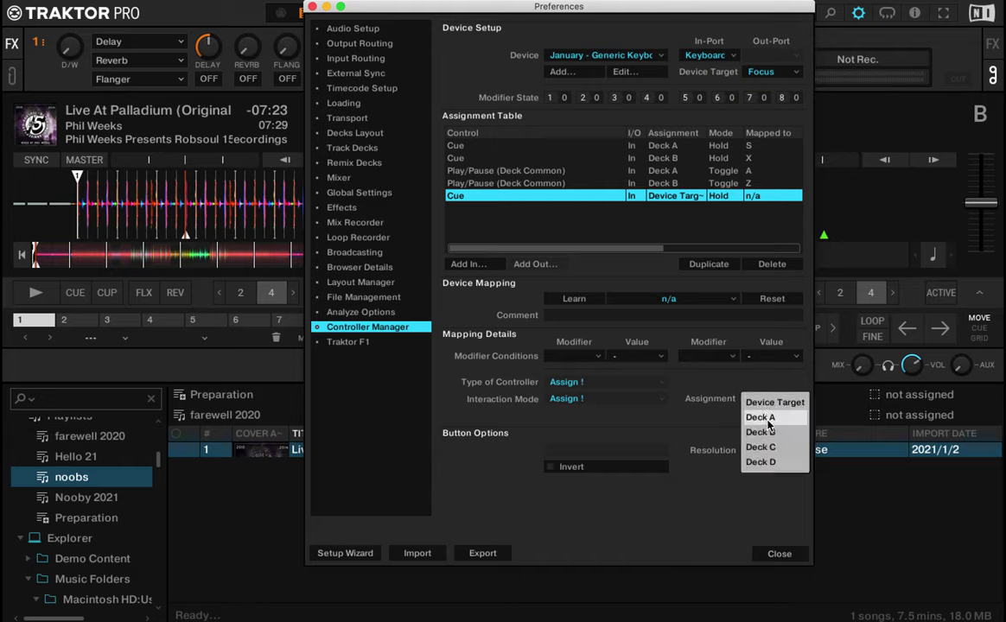
click(765, 417)
click(583, 303)
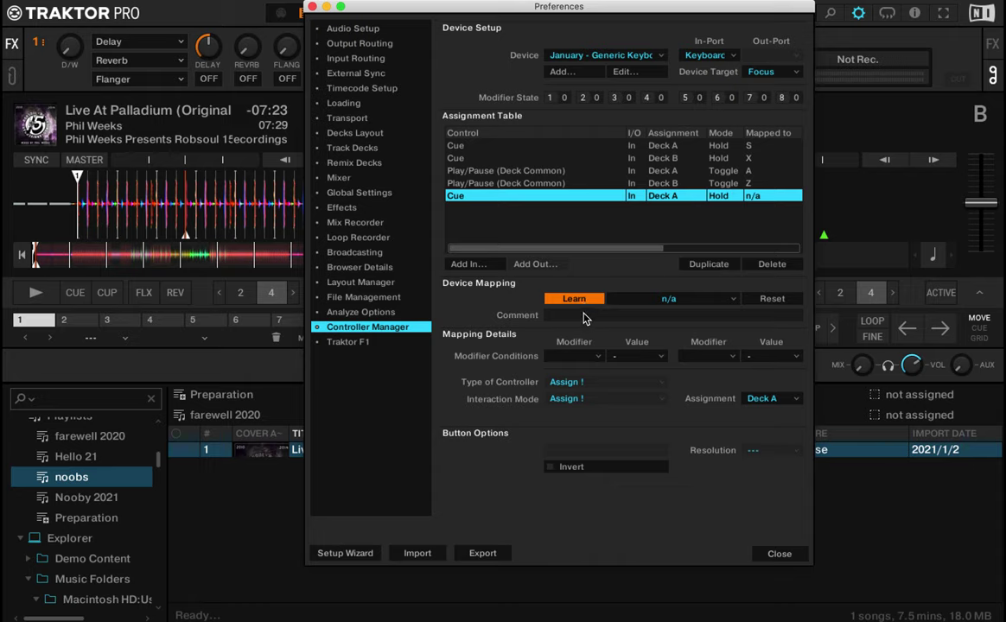
key(s)
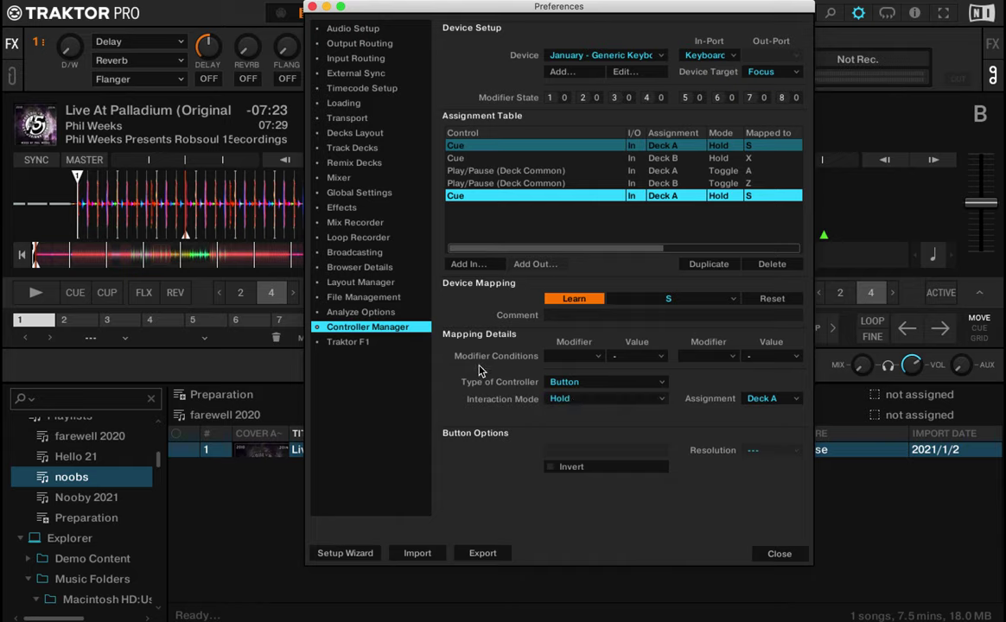
key(s)
Step: Delete the duplicate Deck A Cue row and review the Deck B Cue mapping
click(772, 264)
click(472, 161)
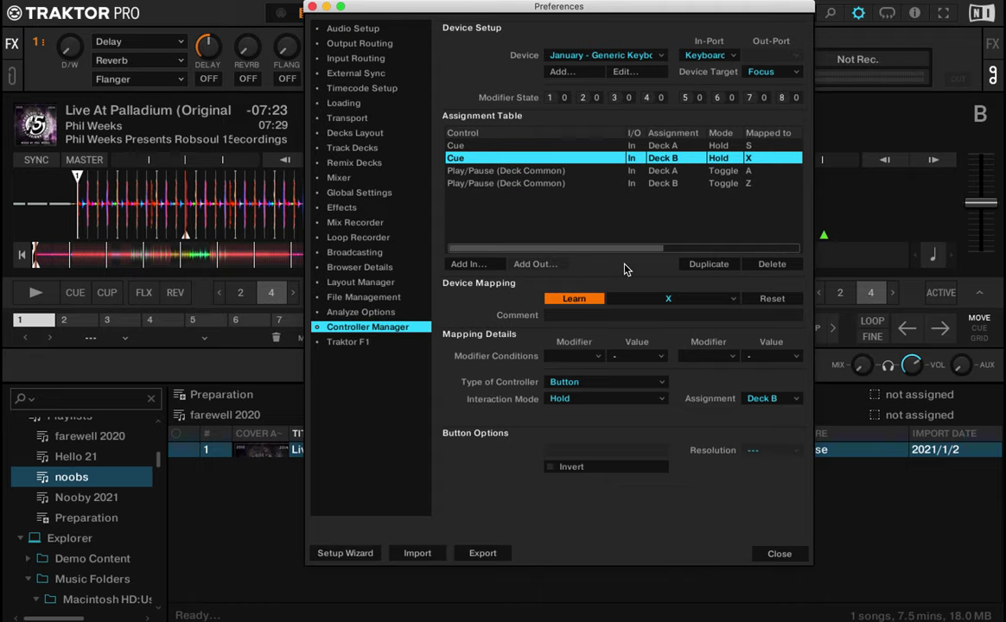
click(465, 264)
mouse_move(494, 273)
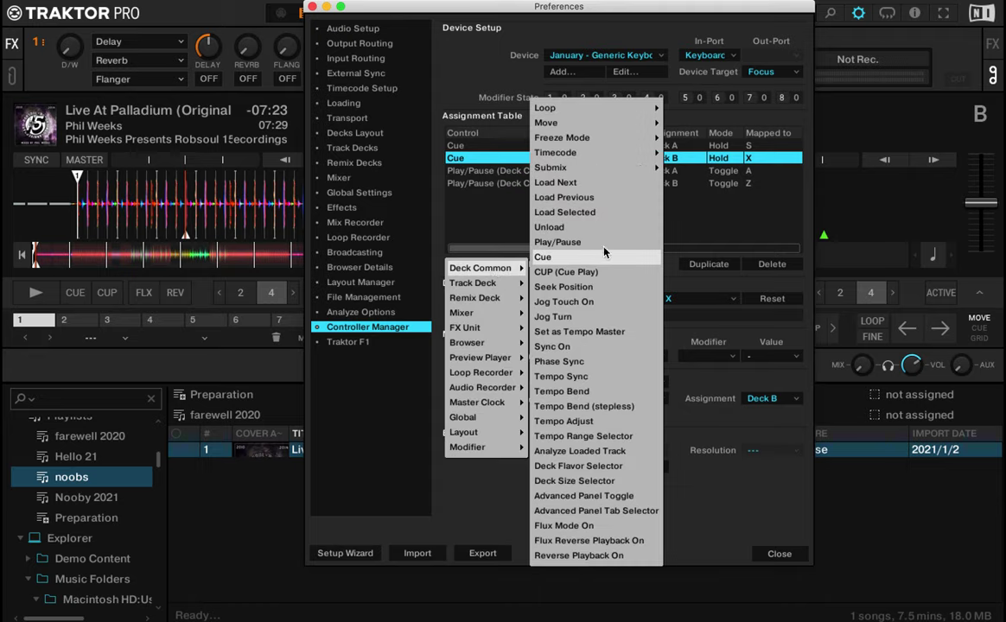
key(Escape)
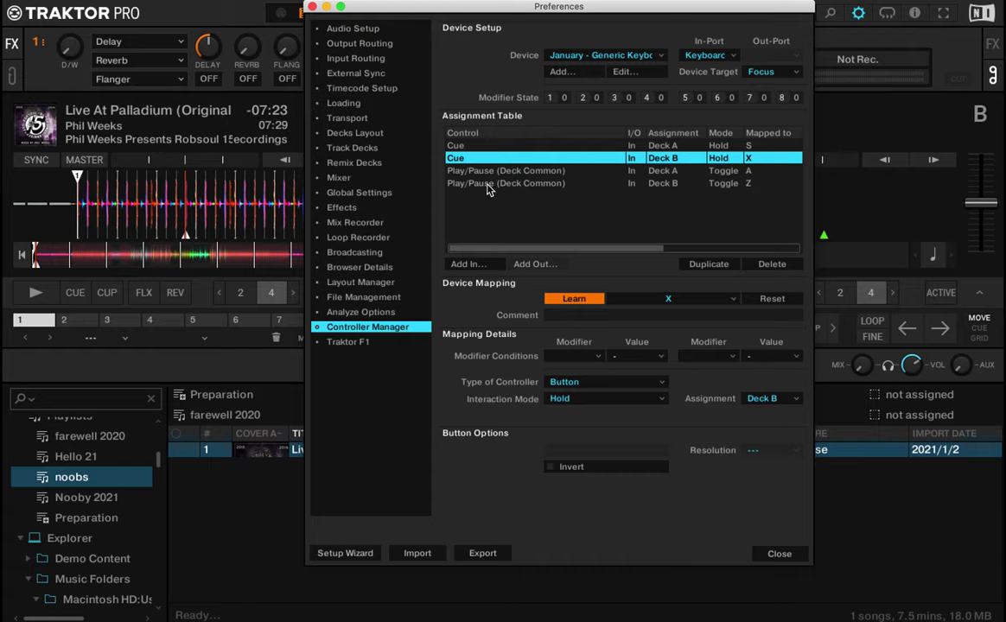
Step: Review the Play/Pause rows for Deck A on A and Deck B on Z
click(556, 170)
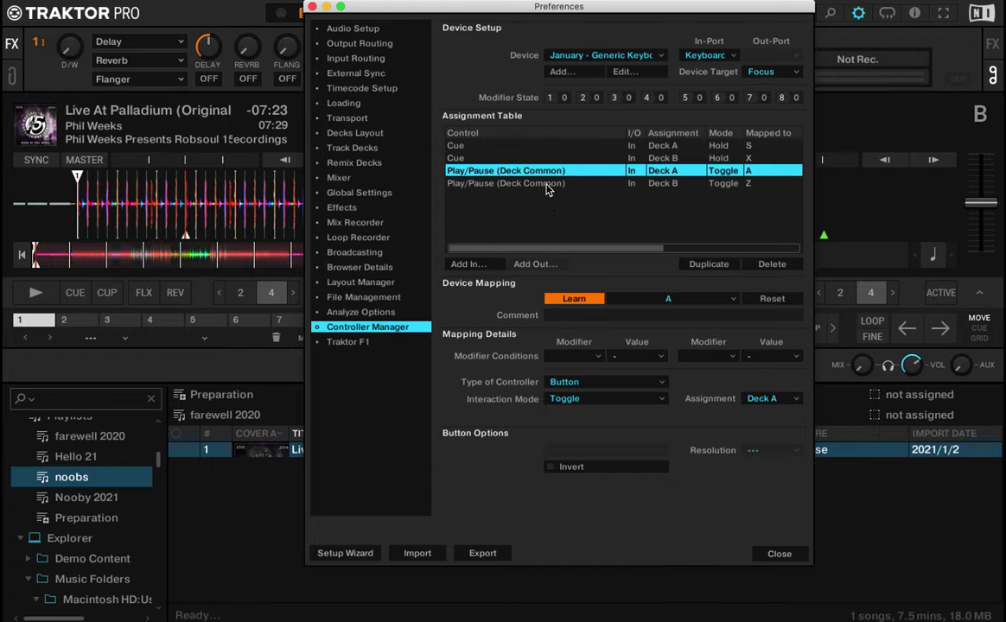
shift+click(546, 183)
key(a)
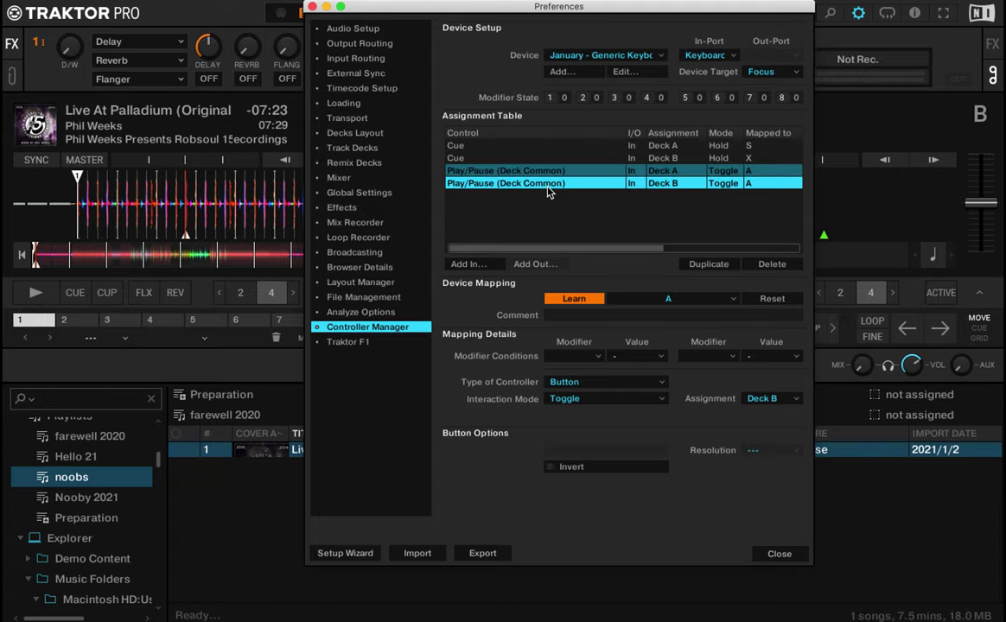
click(547, 187)
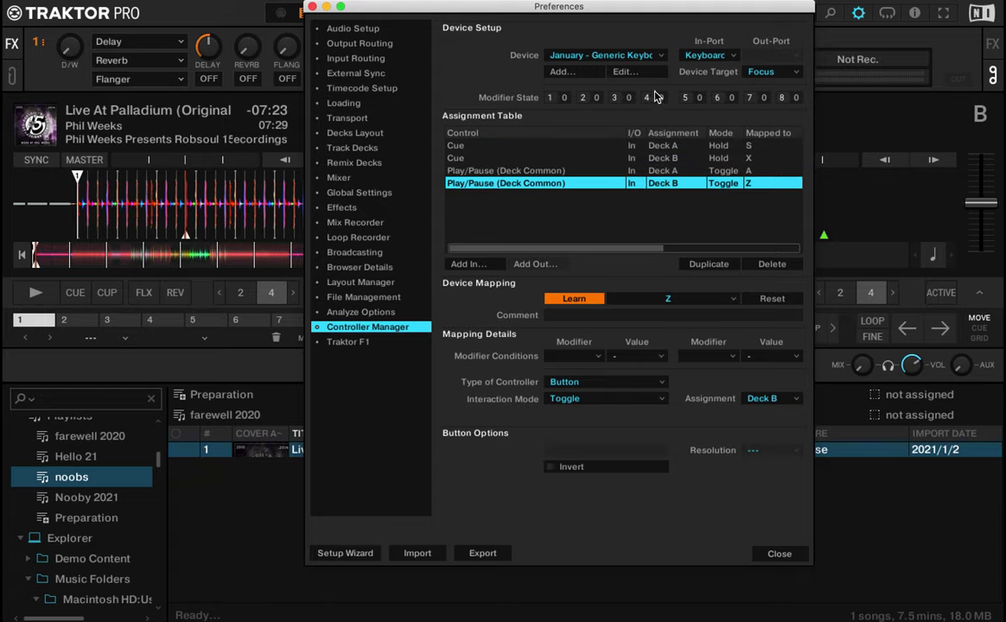
drag(667, 13, 451, 13)
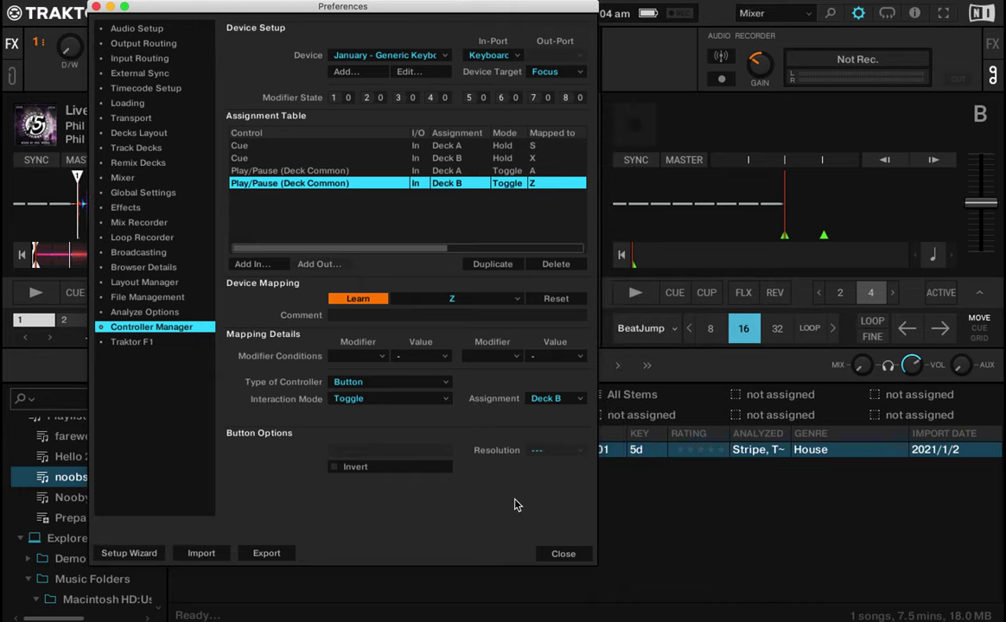
Step: Close Preferences and test the play and cue keys on both decks
click(564, 552)
key(space)
key(space)
key(F5)
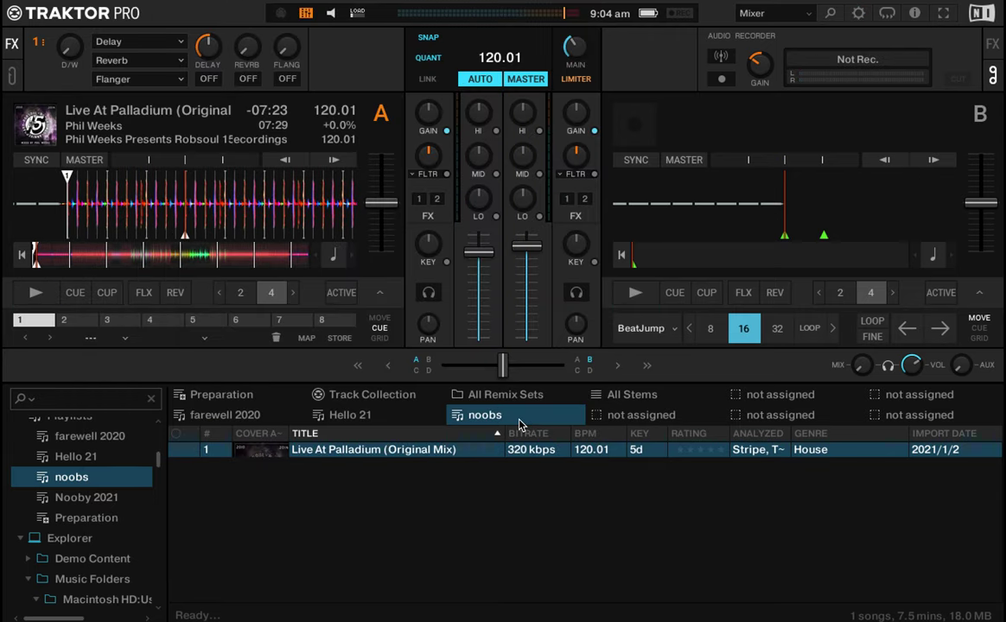
key(F1)
key(F6)
Step: Raise Deck A's channel volume slightly and jump Deck A to hotcue 1
key(ctrl+Left)
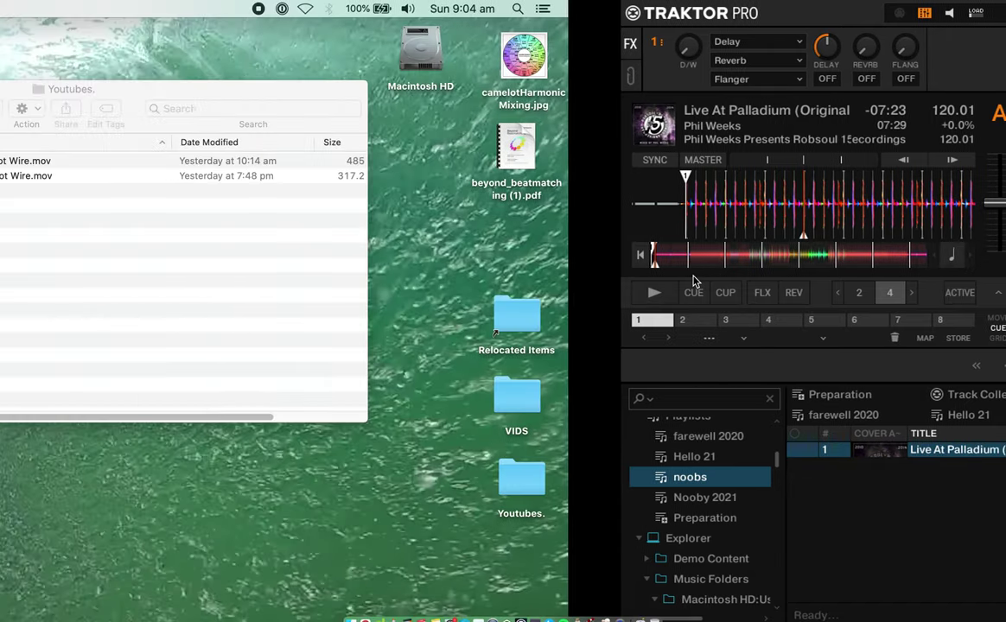
key(ctrl+Right)
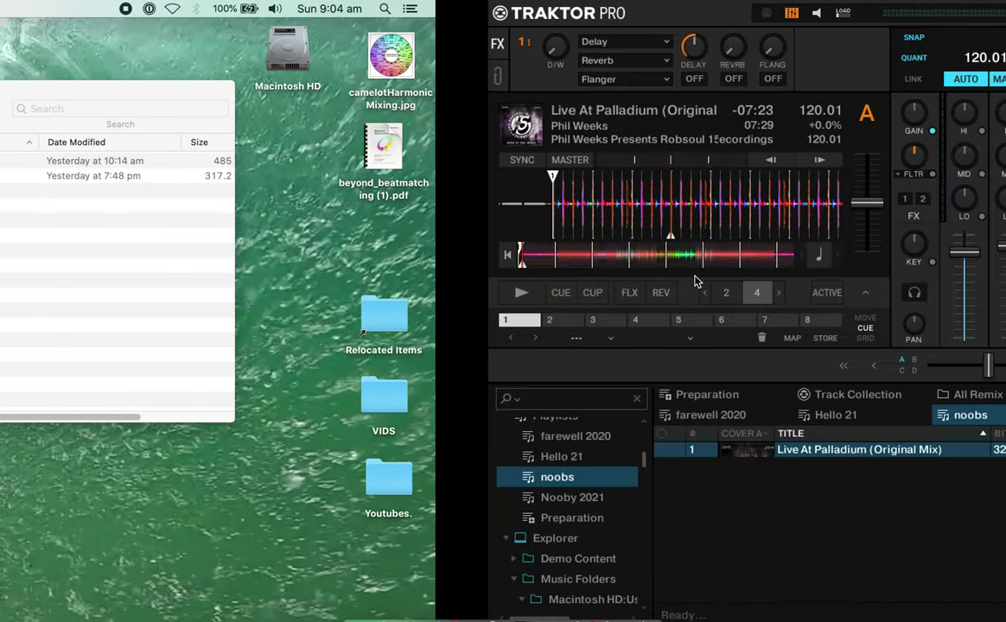
drag(484, 253, 483, 246)
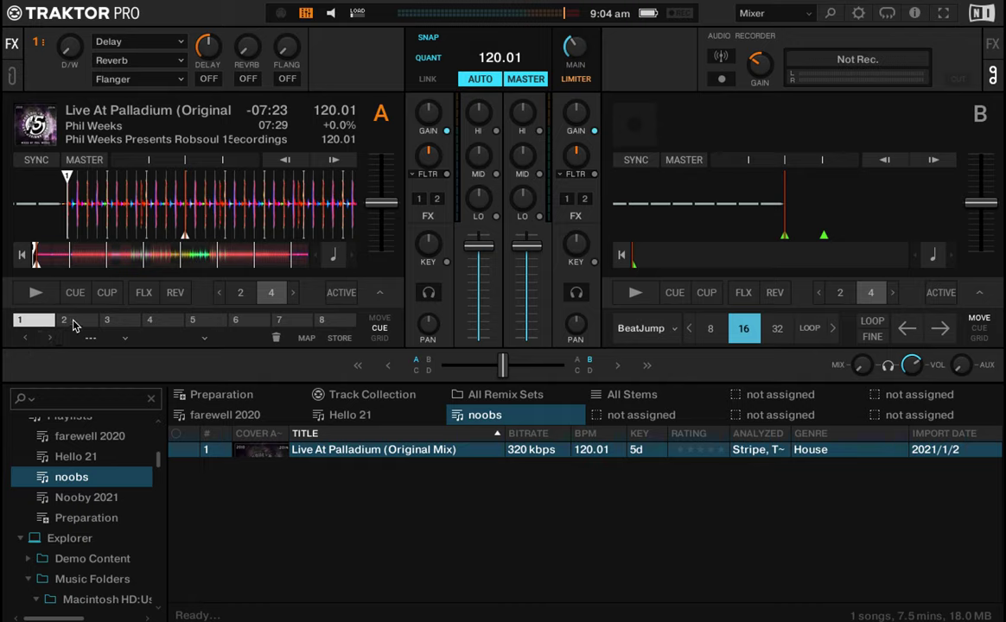
click(46, 321)
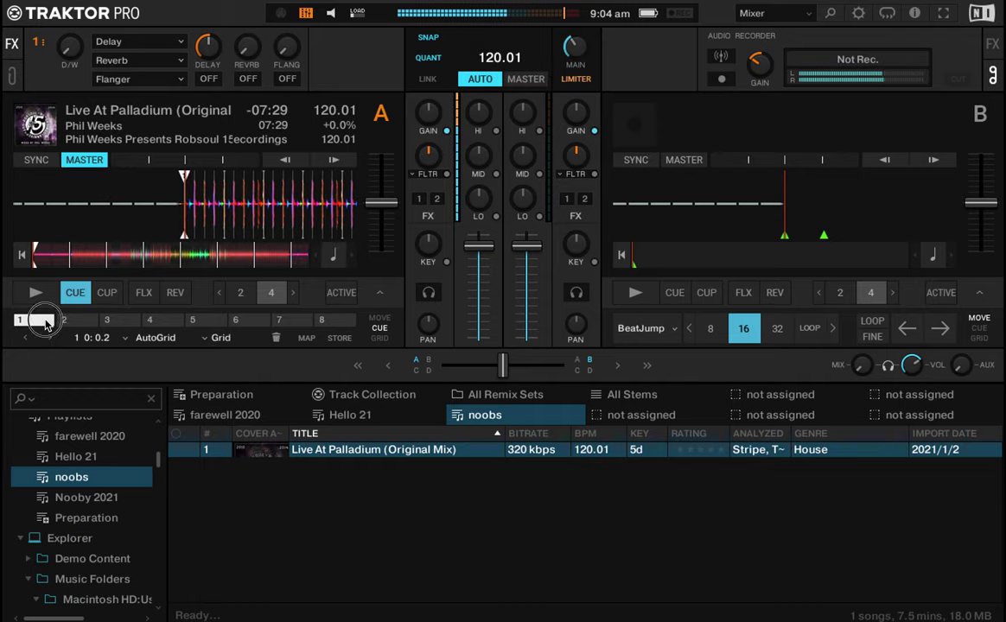
Step: Store hotcue 2 about a third into Deck A's track and replay from it
click(117, 256)
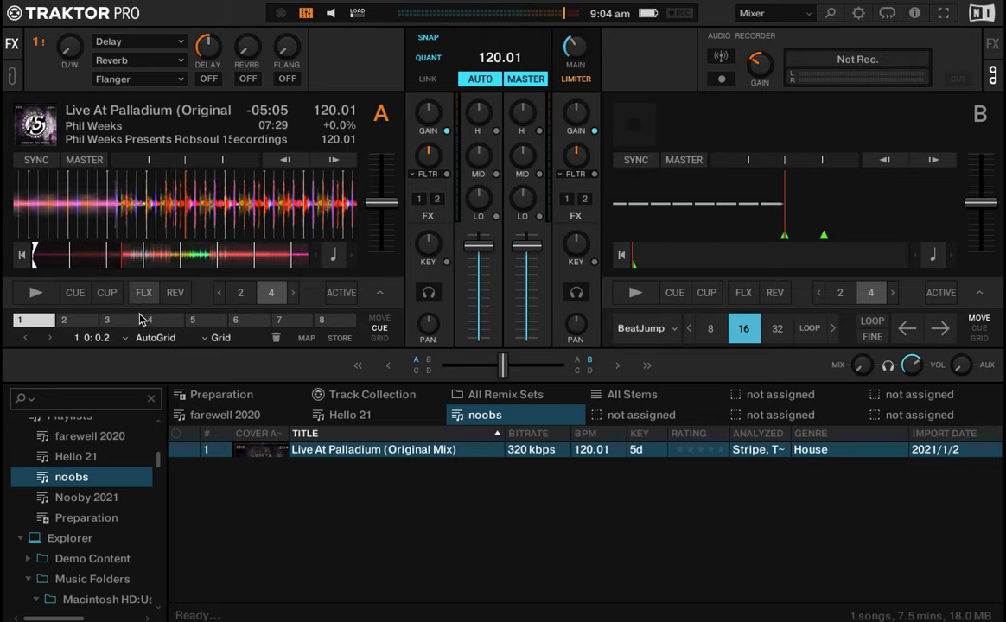
click(80, 323)
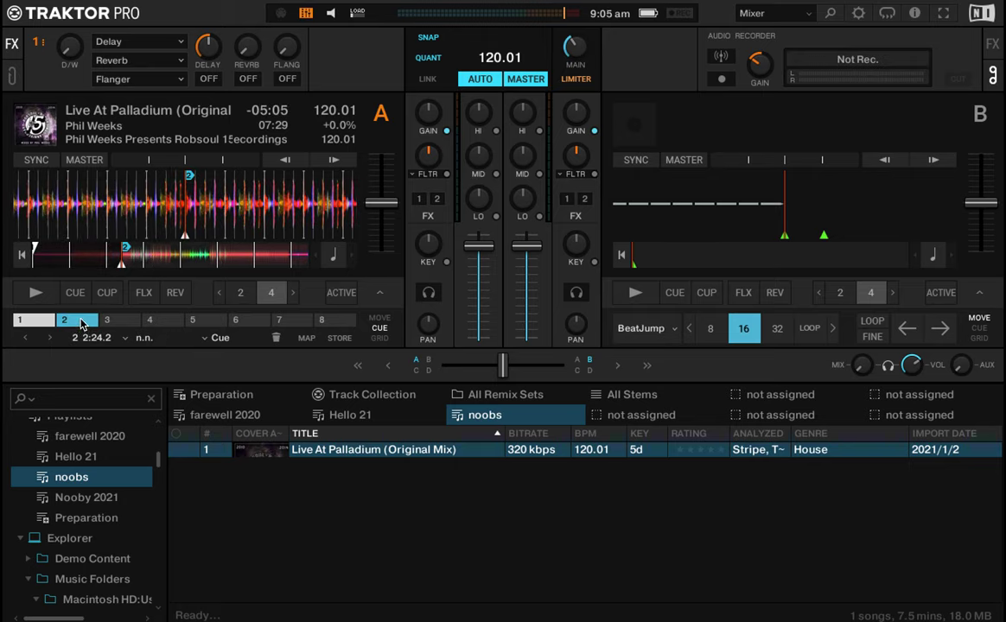
click(82, 323)
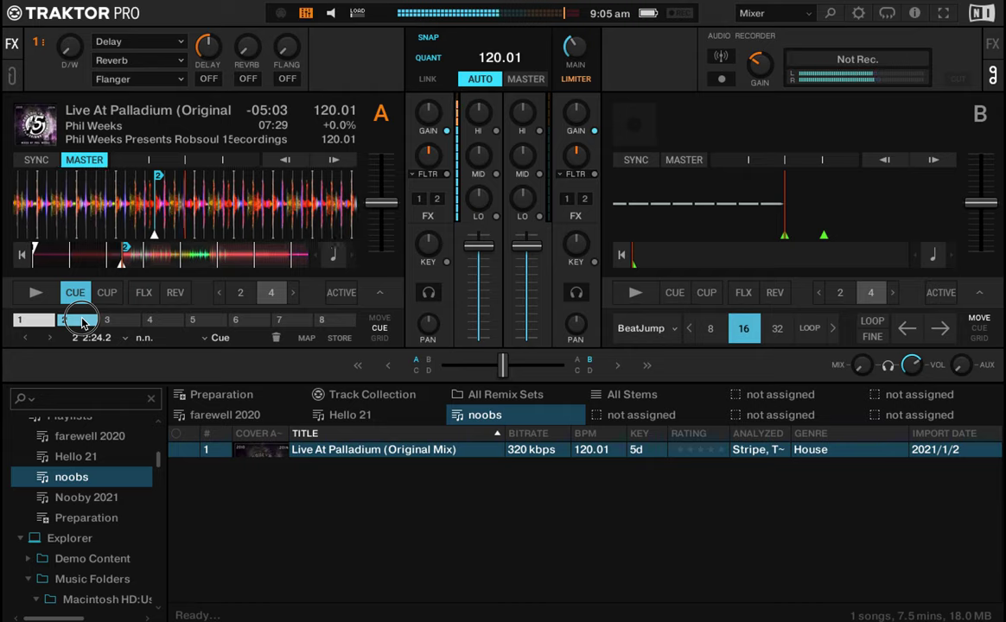
click(82, 323)
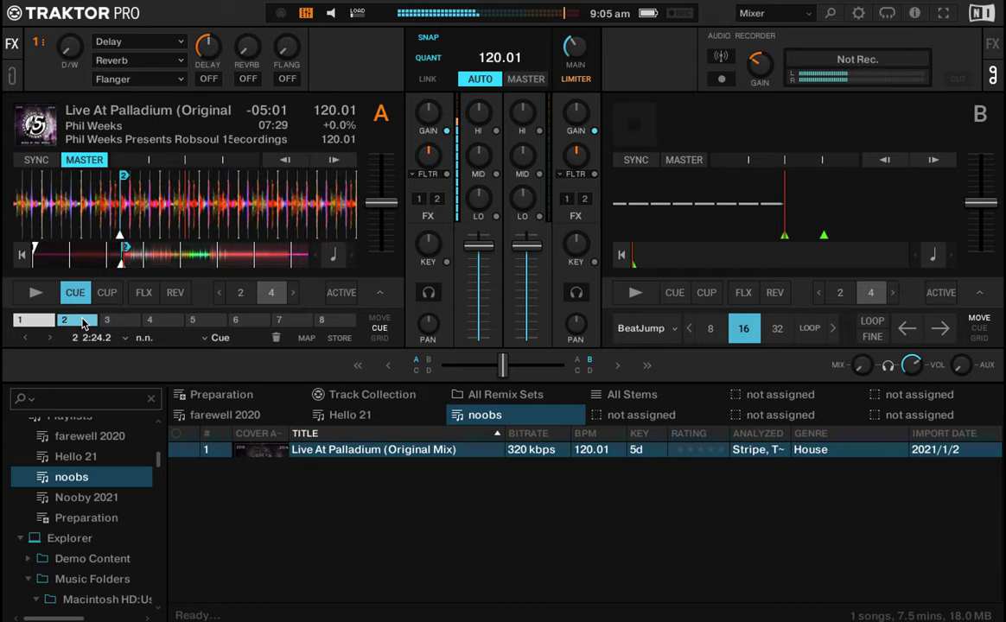
click(82, 322)
click(97, 321)
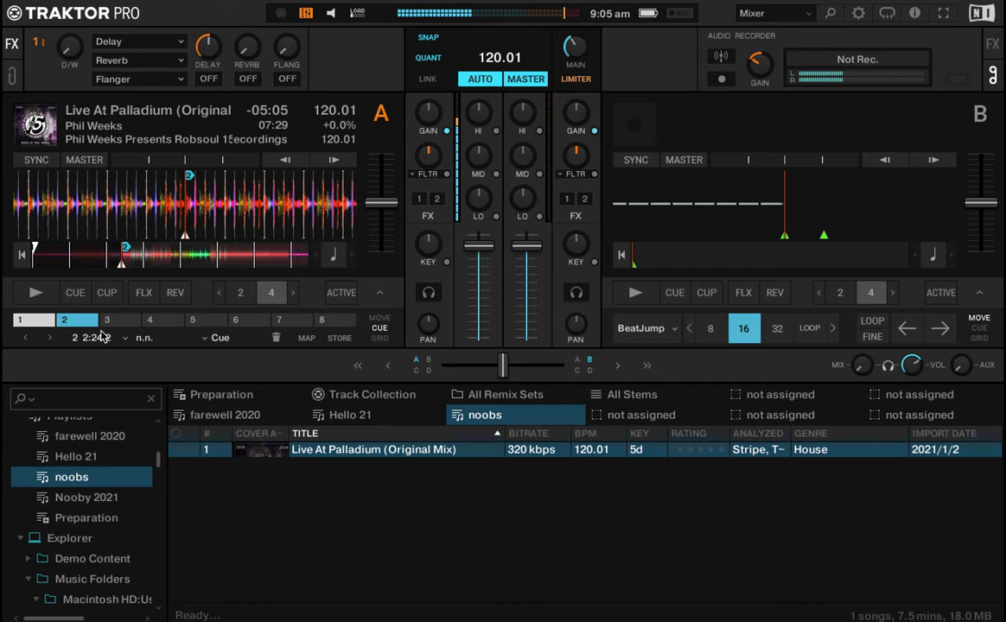
Step: Play Deck A, return it to the track start, and switch to the Finder desktop
click(35, 292)
key(super+Left)
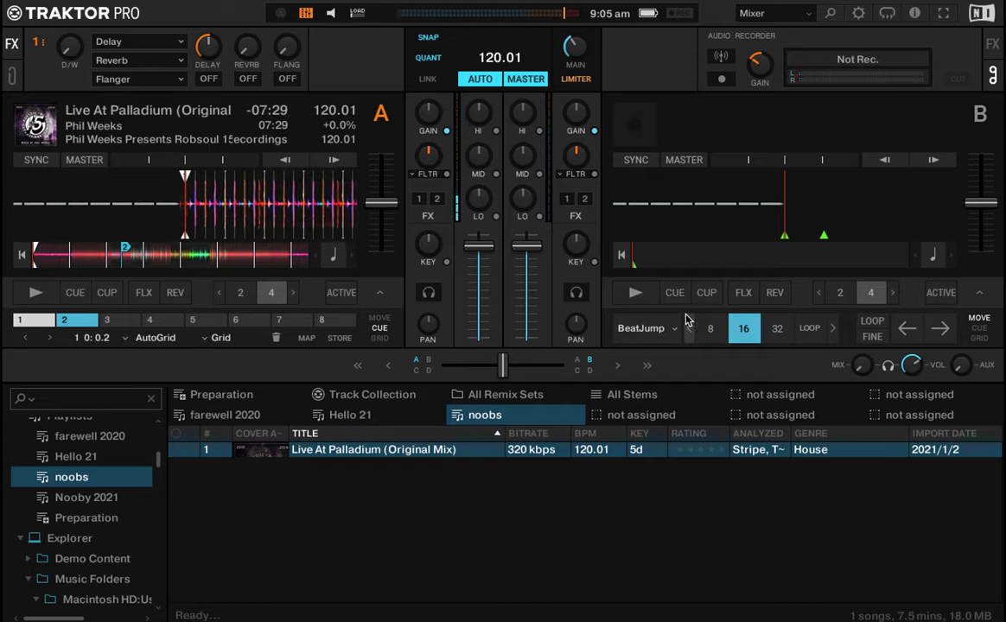
key(ctrl+Left)
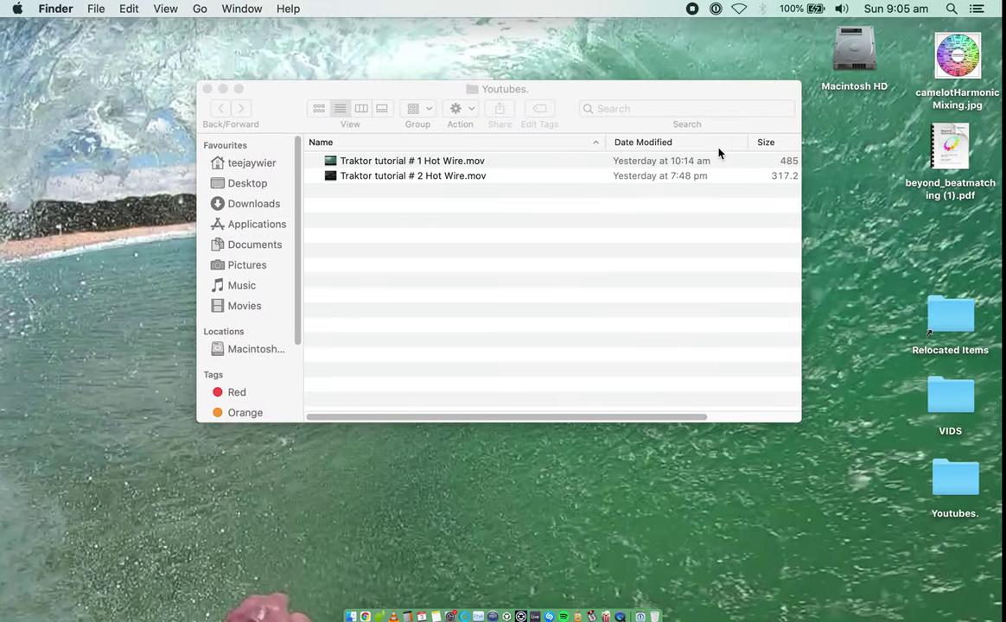